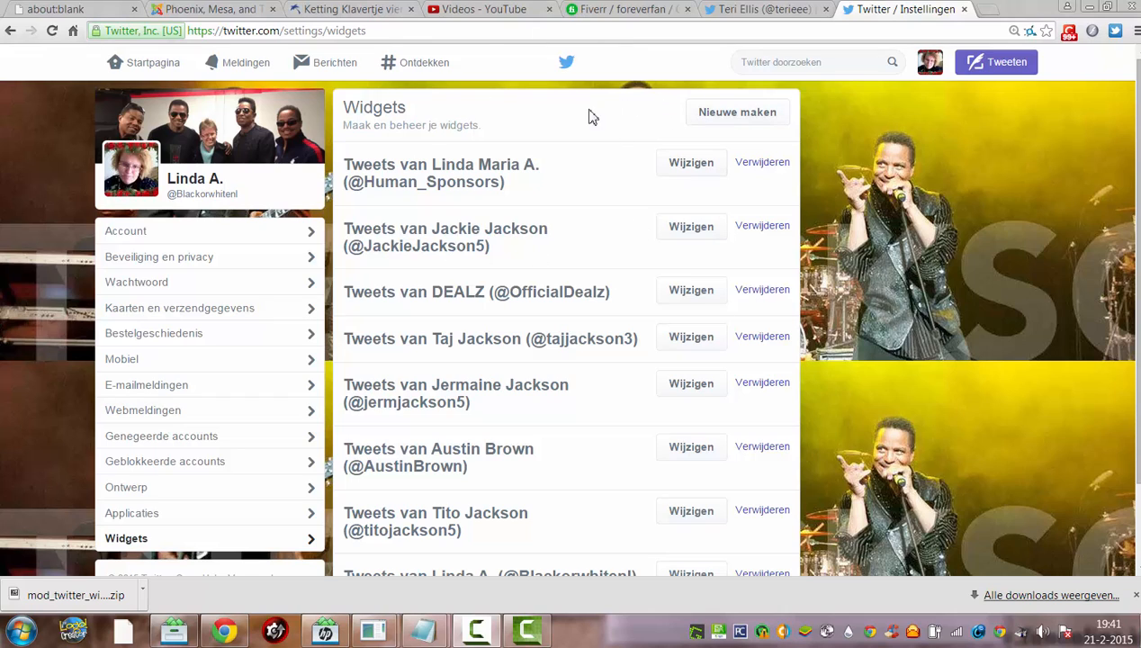
Start a new timeline widget and paste the broker's profile address into the username field.
{"action": "left_click", "coordinate": [731, 126]}
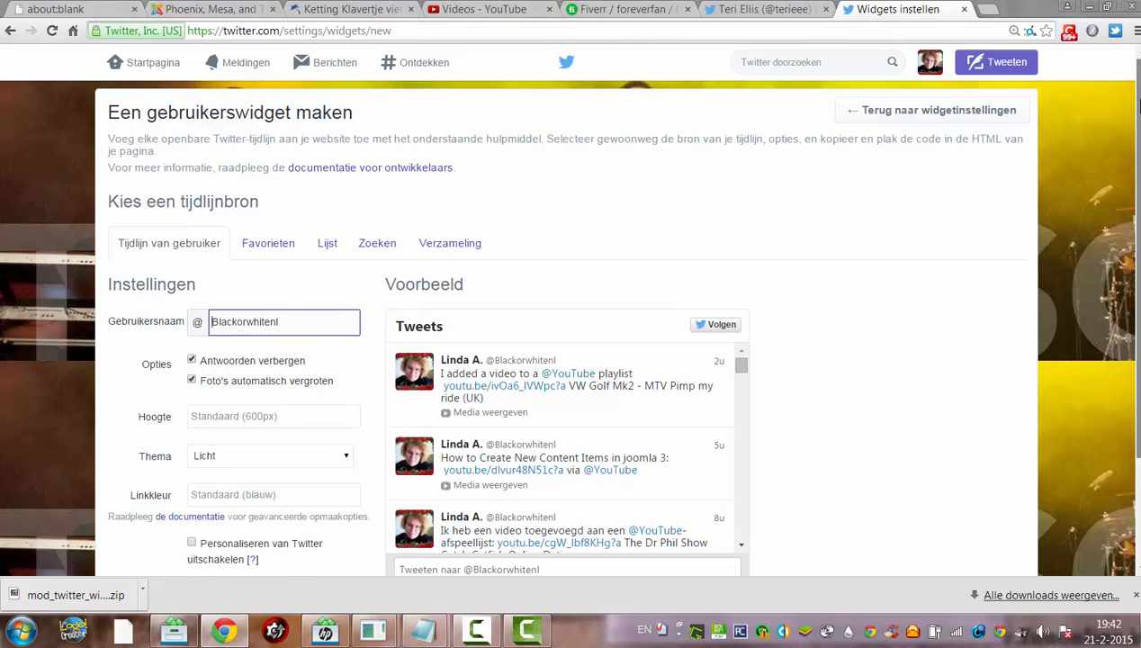
{"action": "left_click_drag", "start_coordinate": [312, 322], "coordinate": [143, 330]}
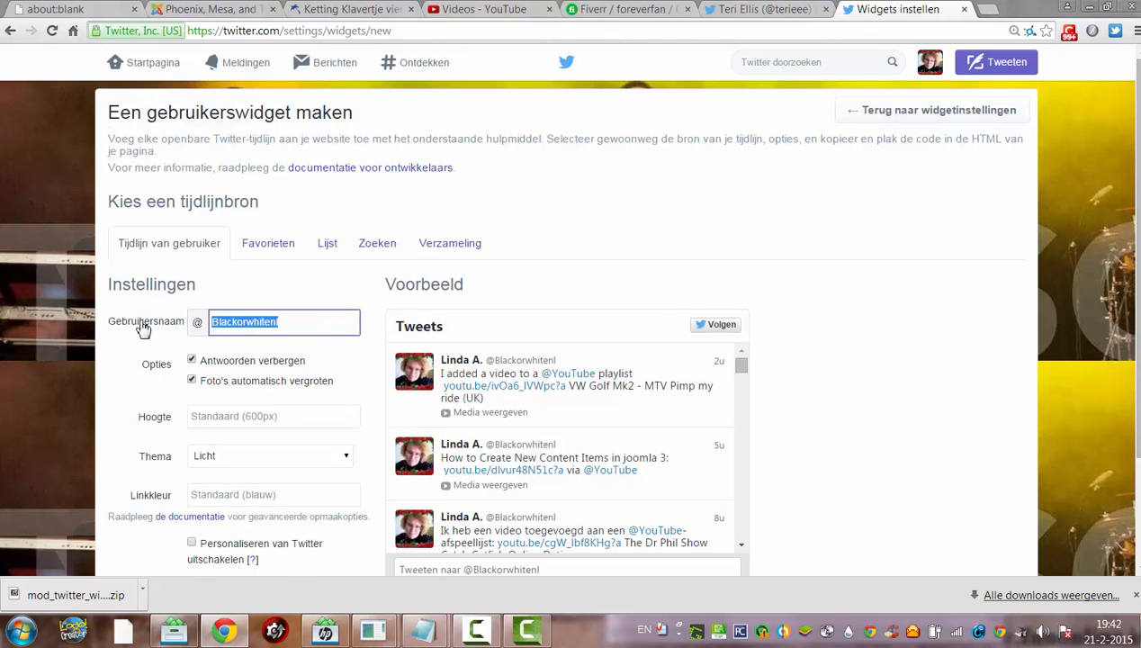
{"action": "key", "text": "BackSpace"}
{"action": "key", "text": "ctrl+v"}
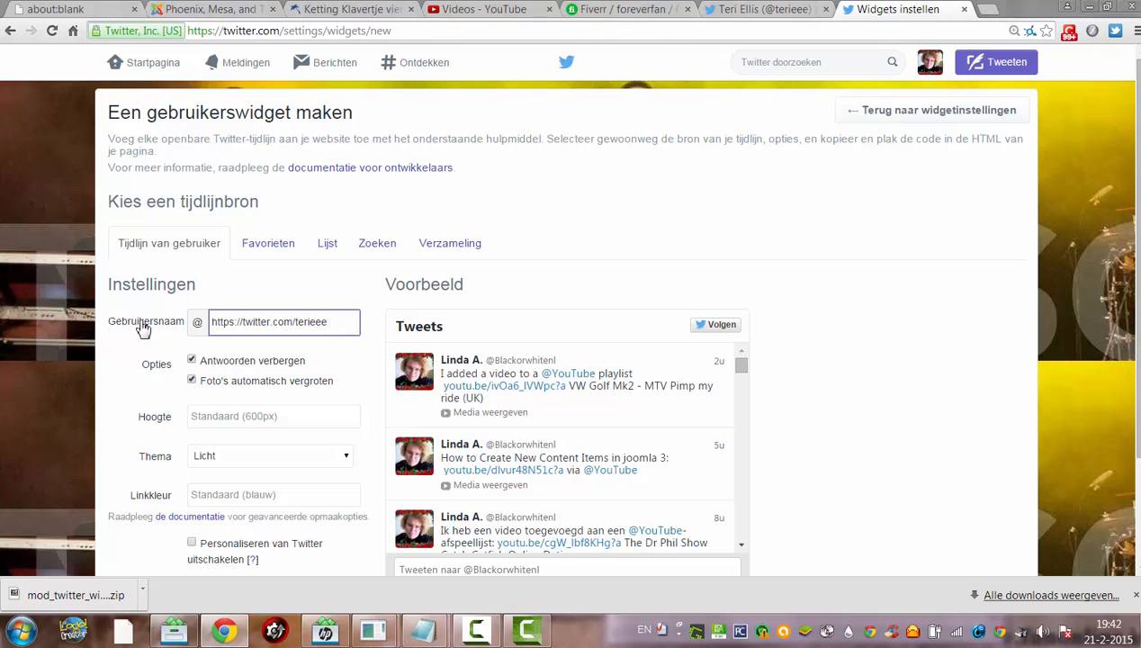
Replace the username with the broker's handle terieee (without the @) so the tweet preview loads.
{"action": "left_click", "coordinate": [725, 10]}
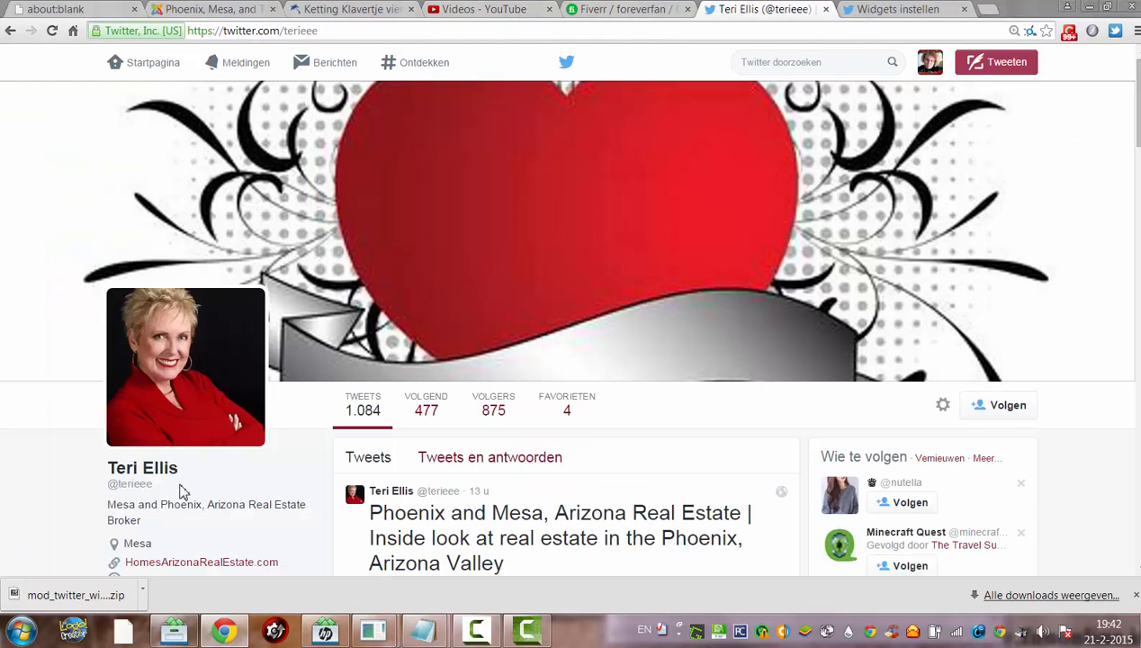
{"action": "left_click_drag", "start_coordinate": [155, 484], "coordinate": [105, 486]}
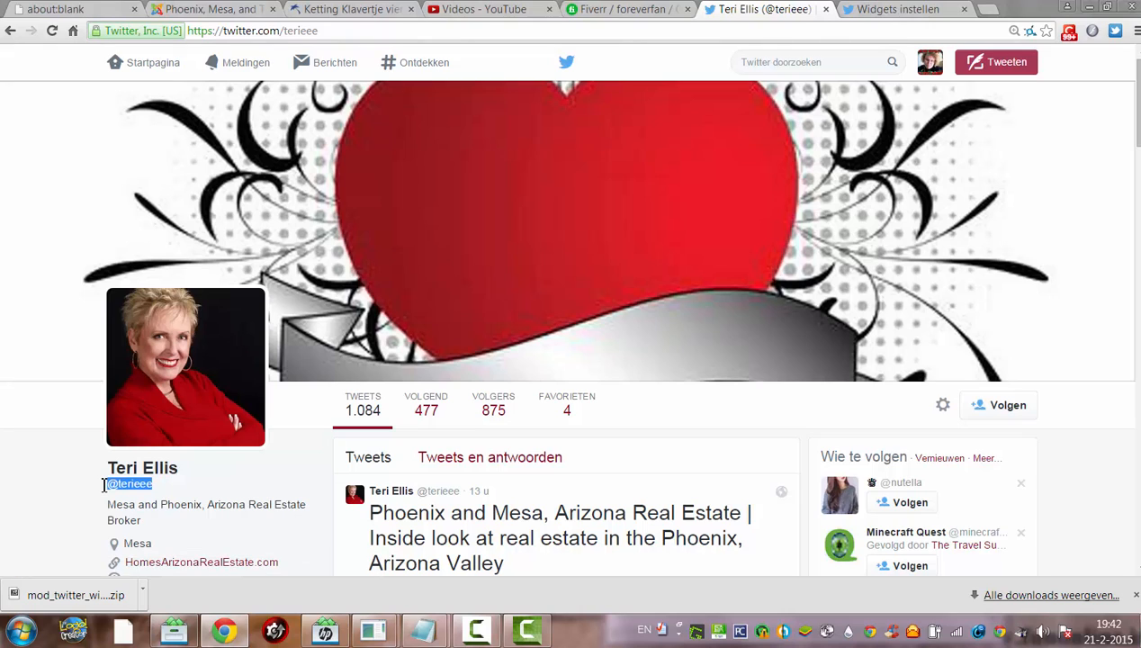
{"action": "left_click", "coordinate": [873, 9]}
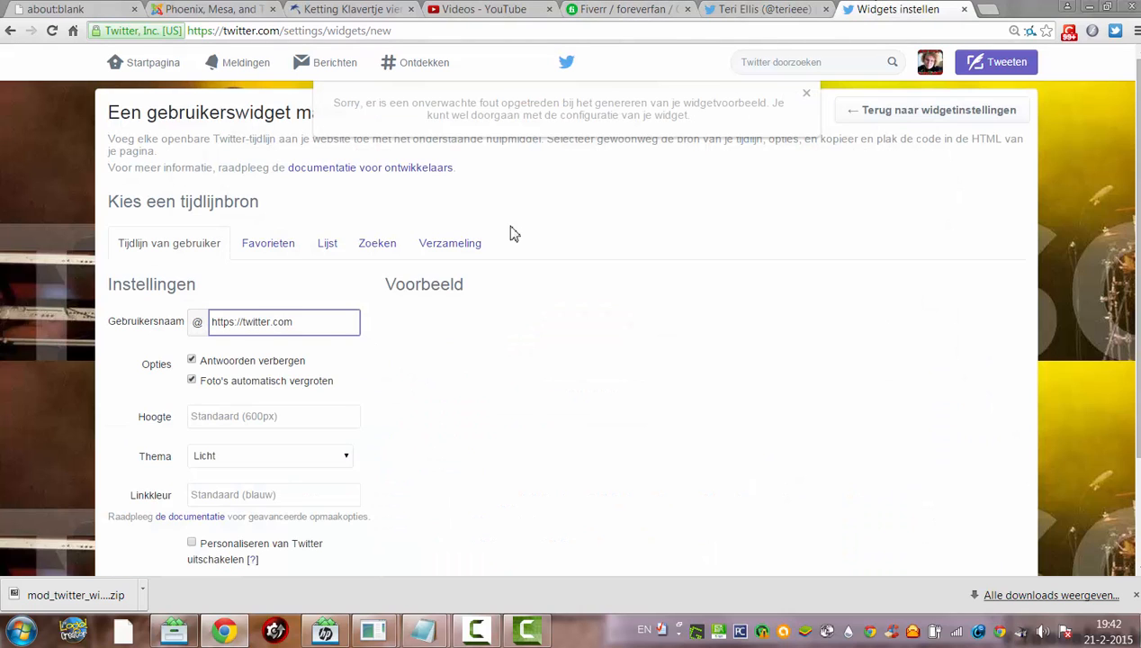
{"action": "left_click_drag", "start_coordinate": [331, 325], "coordinate": [162, 341]}
{"action": "key", "text": "BackSpace"}
{"action": "type", "text": "@terieee"}
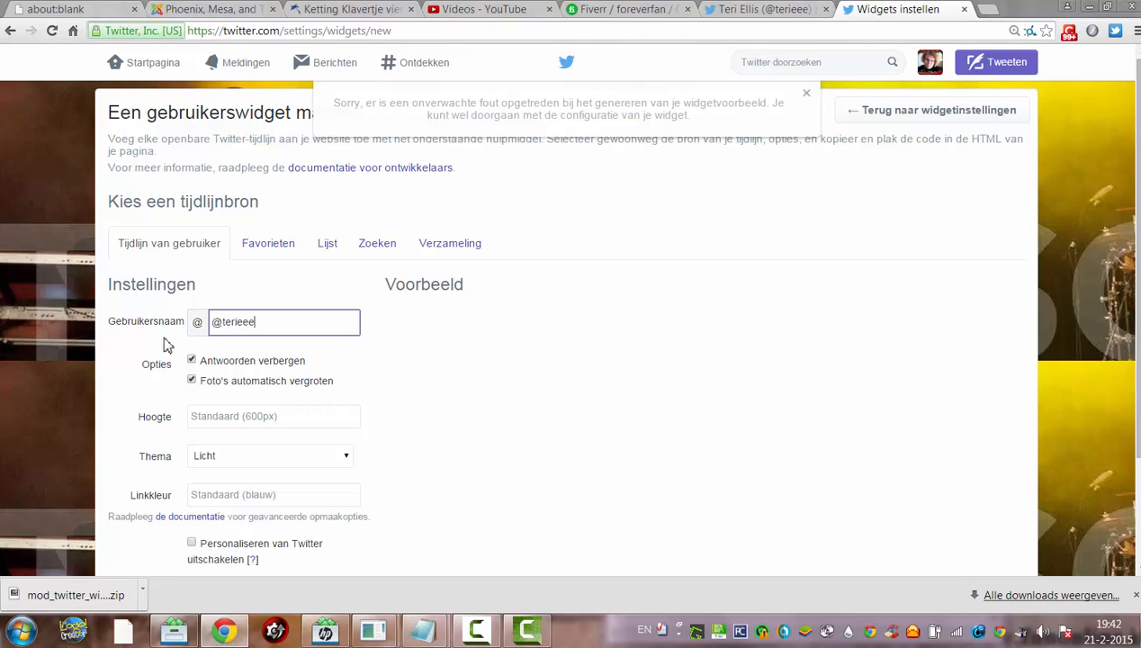
{"action": "left_click", "coordinate": [223, 328]}
{"action": "key", "text": "BackSpace"}
{"action": "key", "text": "Tab"}
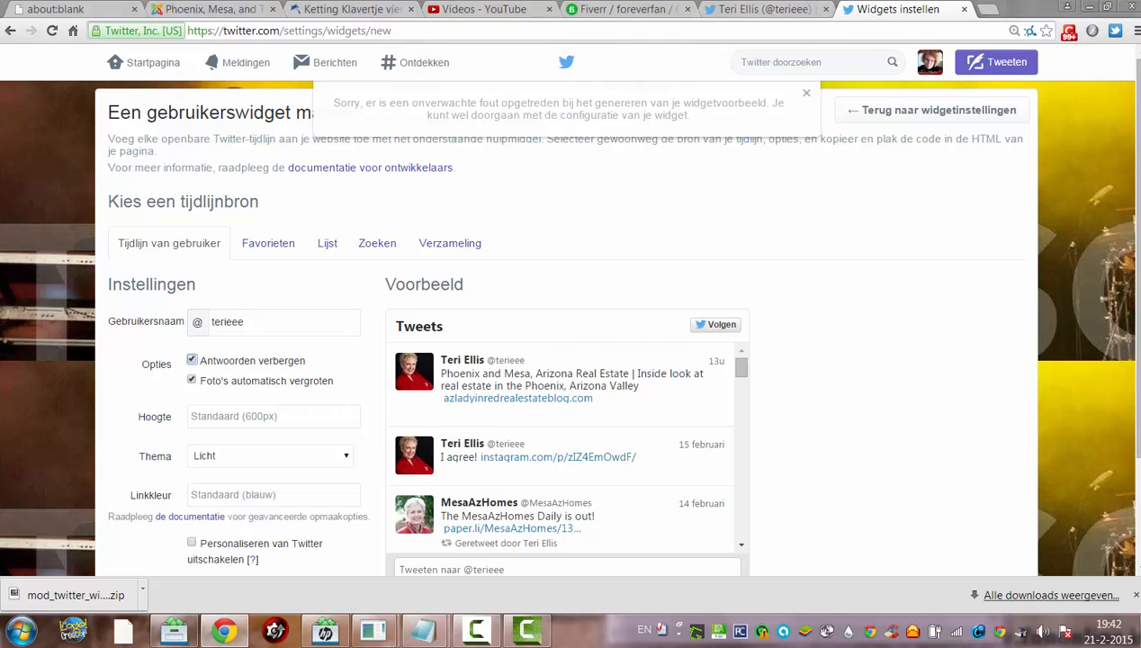
{"action": "scroll", "coordinate": [571, 324], "scroll_direction": "down", "scroll_amount": 1}
{"action": "scroll", "coordinate": [571, 323], "scroll_direction": "down", "scroll_amount": 1}
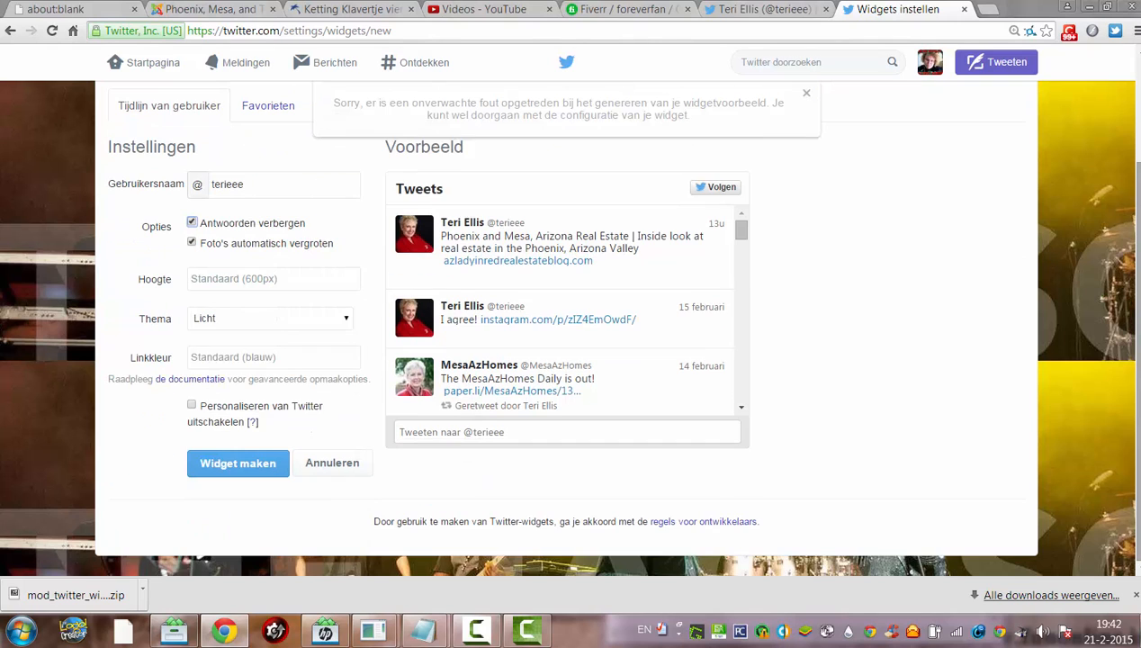
{"action": "scroll", "coordinate": [570, 324], "scroll_direction": "up", "scroll_amount": 2}
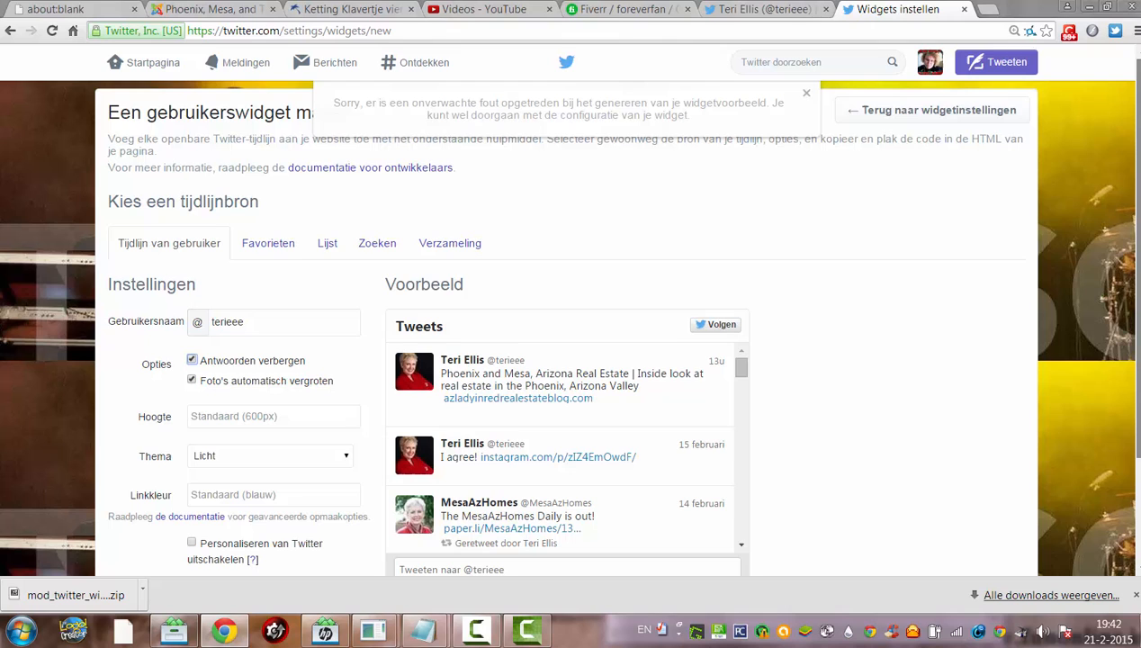
{"action": "scroll", "coordinate": [570, 324], "scroll_direction": "down", "scroll_amount": 1}
{"action": "scroll", "coordinate": [571, 324], "scroll_direction": "down", "scroll_amount": 1}
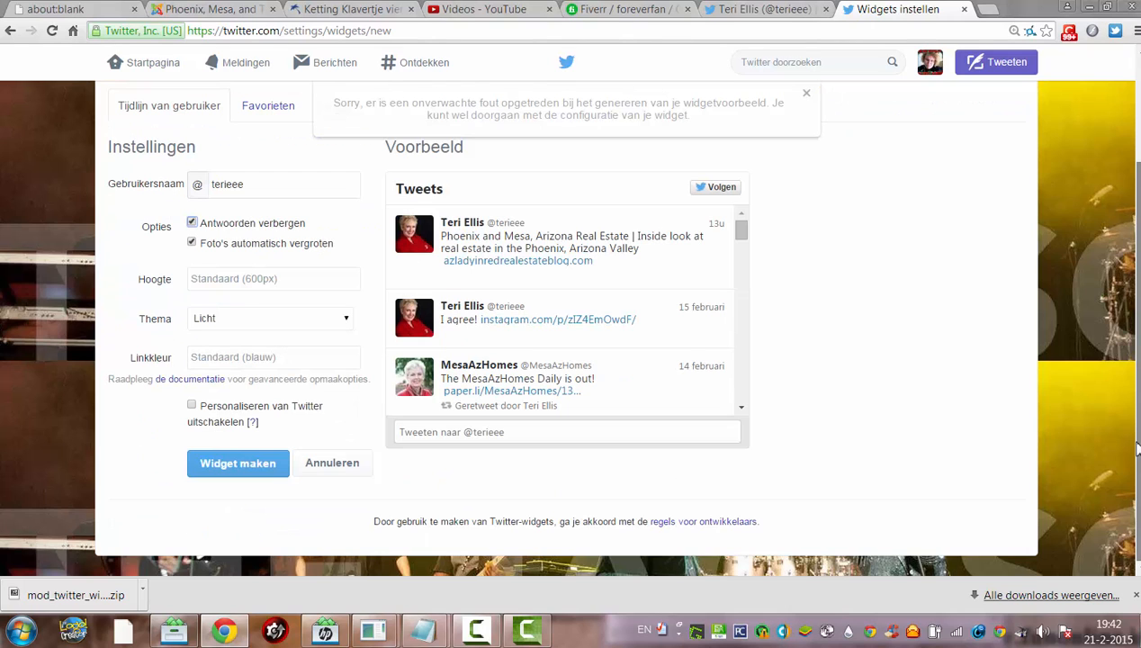
{"action": "left_click_drag", "start_coordinate": [1136, 447], "coordinate": [1137, 420]}
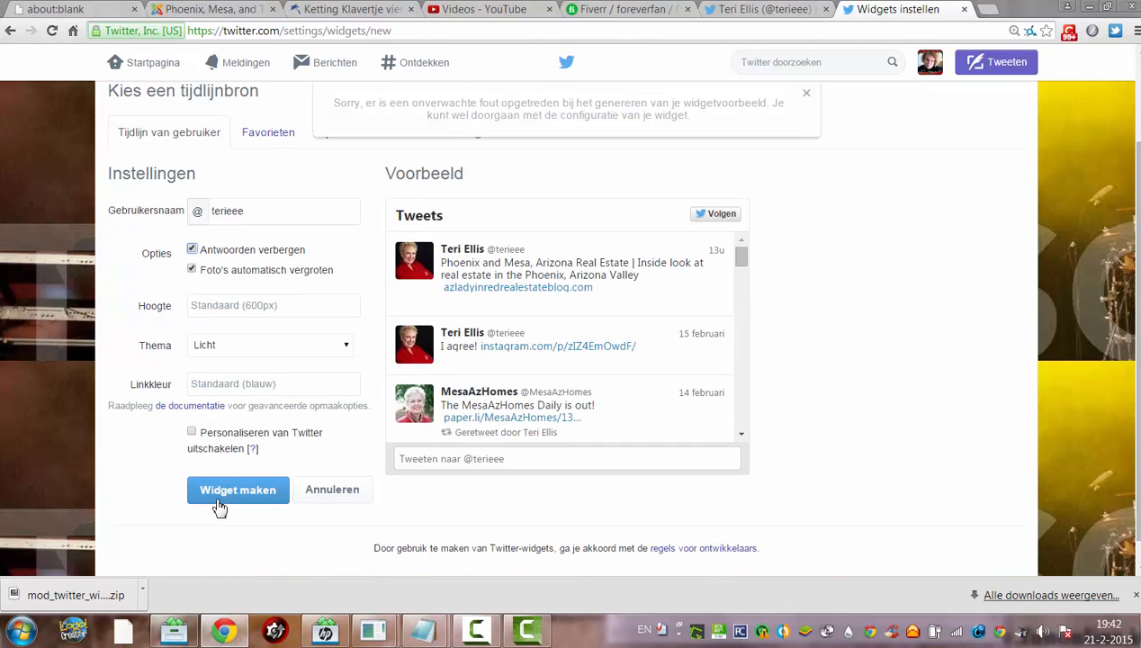
Create the widget and select all of its generated embed code.
{"action": "left_click", "coordinate": [219, 498]}
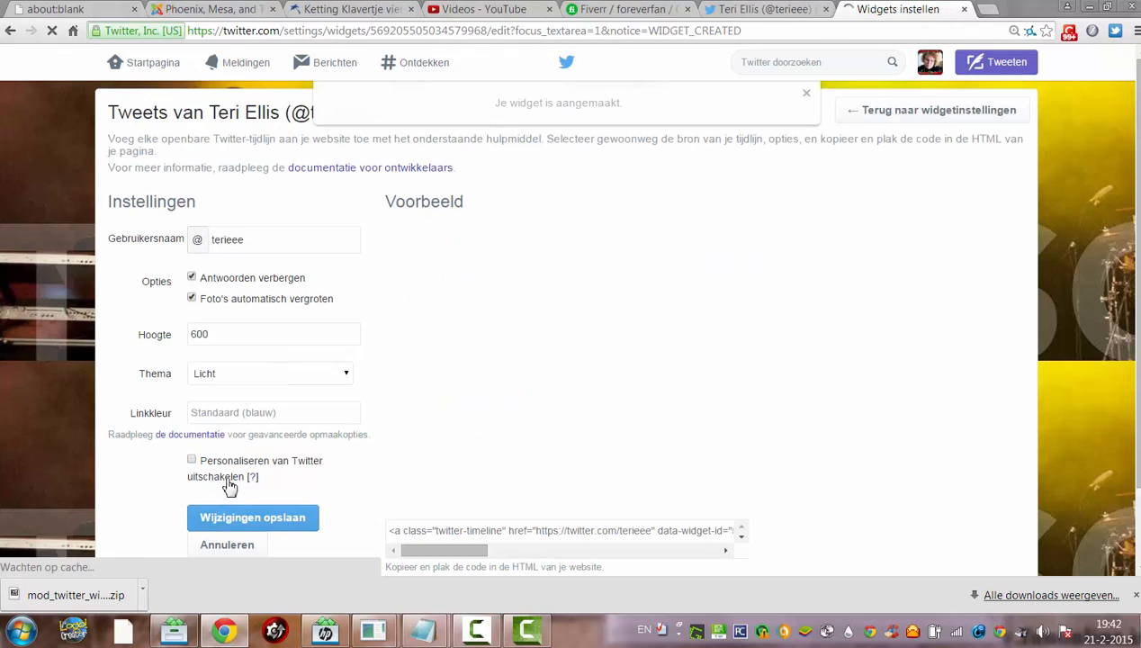
{"action": "scroll", "coordinate": [555, 445], "scroll_direction": "down", "scroll_amount": 1}
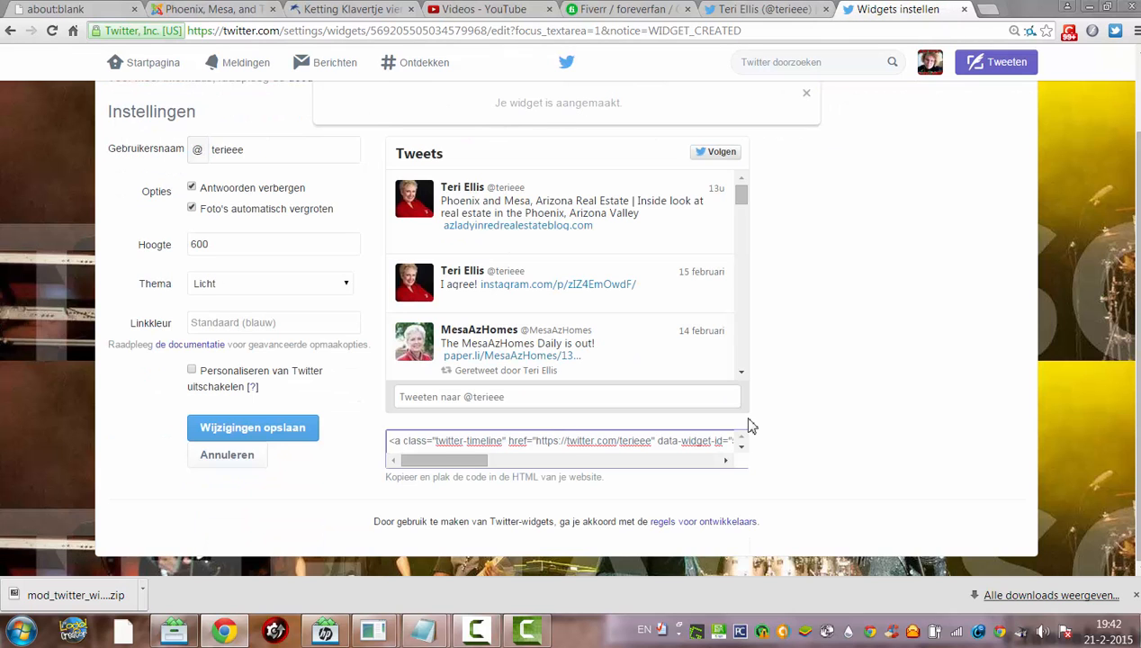
{"action": "scroll", "coordinate": [567, 360], "scroll_direction": "up", "scroll_amount": 1}
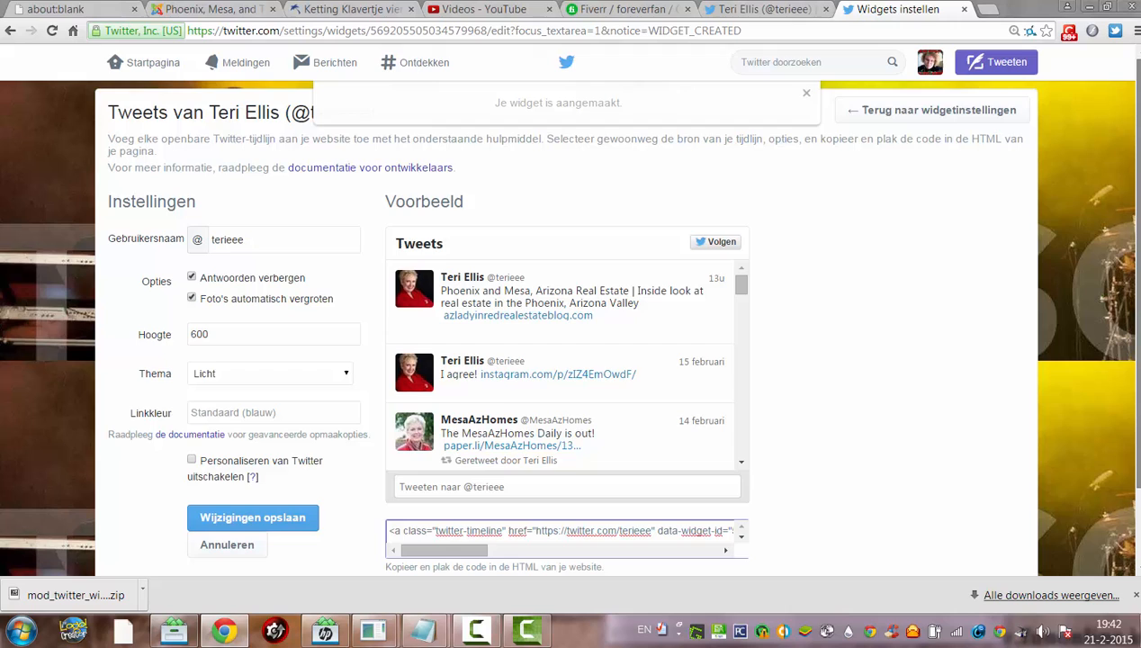
{"action": "scroll", "coordinate": [716, 390], "scroll_direction": "down", "scroll_amount": 1}
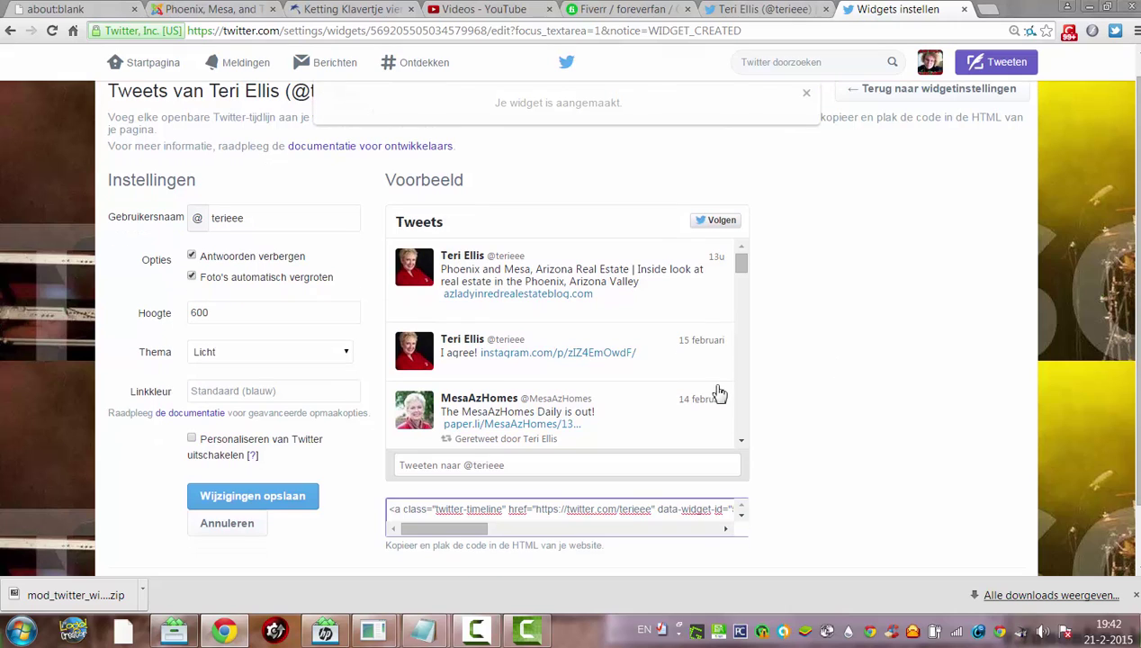
{"action": "left_click", "coordinate": [533, 531]}
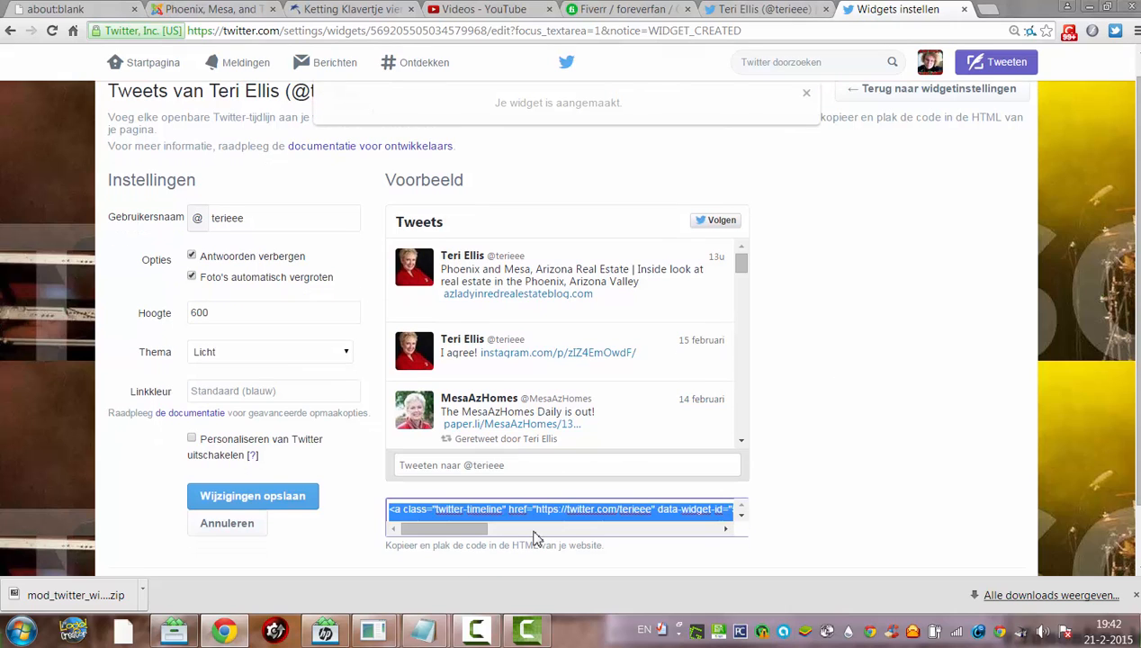
{"action": "left_click", "coordinate": [26, 628]}
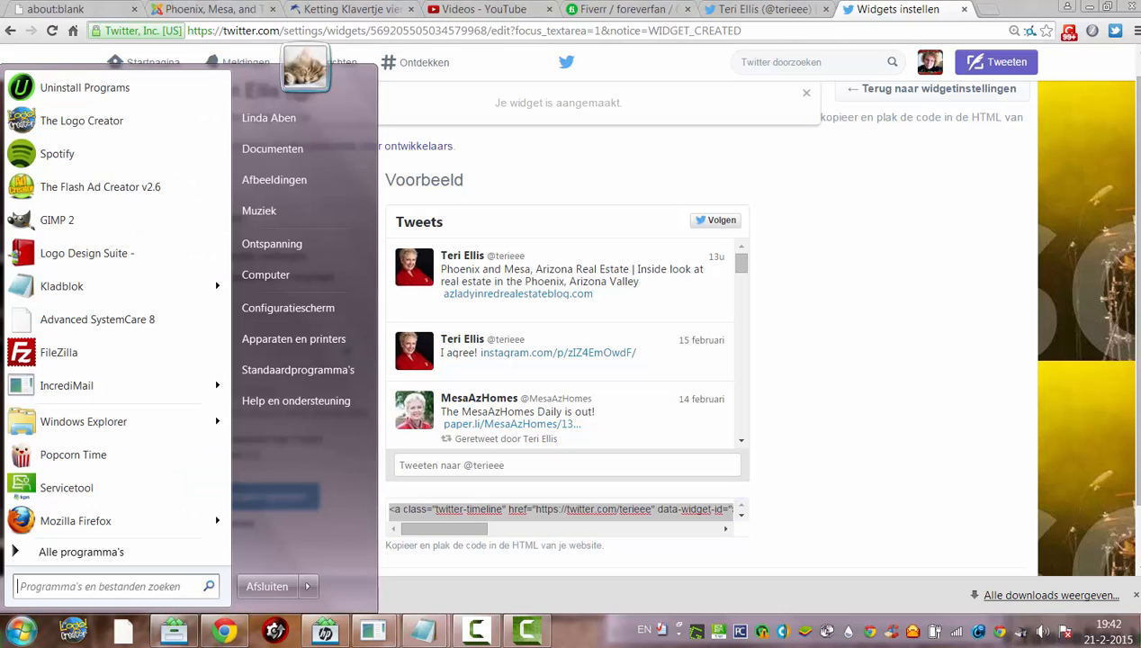
{"action": "left_click", "coordinate": [50, 297]}
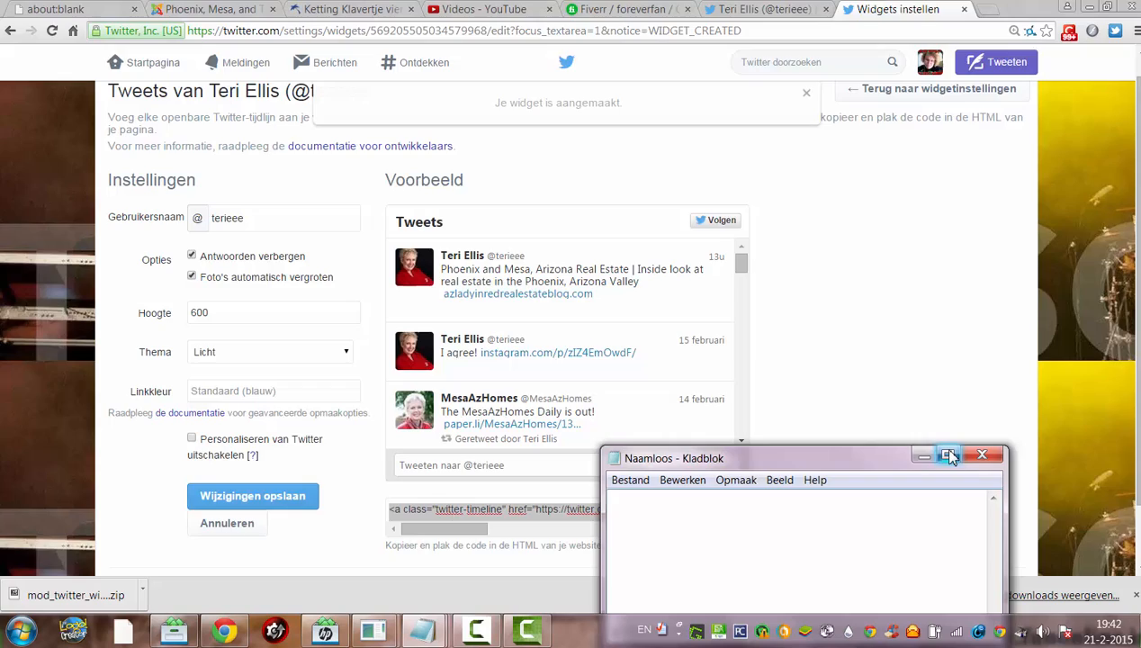
{"action": "left_click", "coordinate": [948, 455]}
{"action": "key", "text": "ctrl+v"}
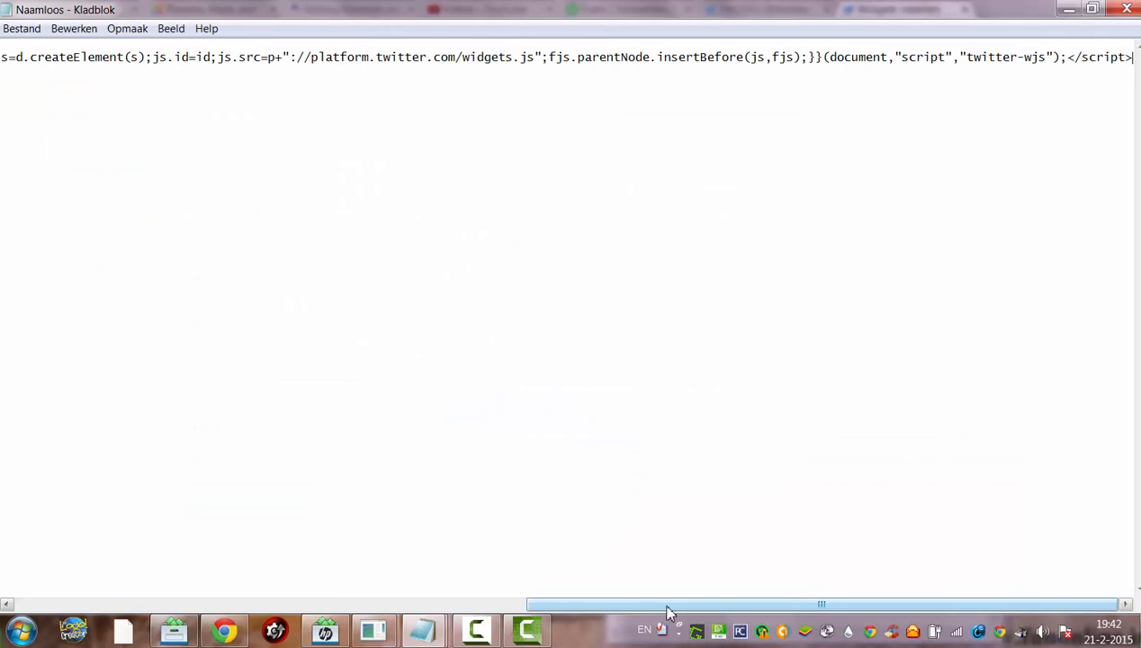
{"action": "left_click_drag", "start_coordinate": [667, 605], "coordinate": [49, 619]}
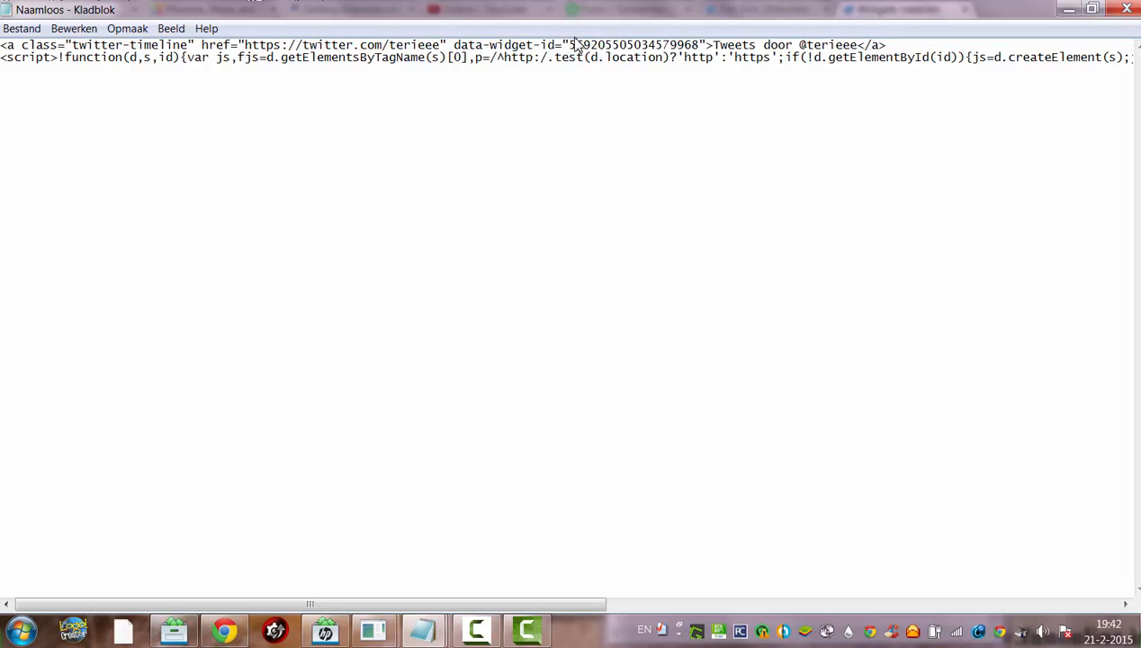
{"action": "mouse_move", "coordinate": [568, 45]}
{"action": "left_mouse_down"}
{"action": "mouse_move", "coordinate": [484, 57]}
{"action": "mouse_move", "coordinate": [711, 47]}
{"action": "left_mouse_up"}
{"action": "key", "text": "ctrl+c"}
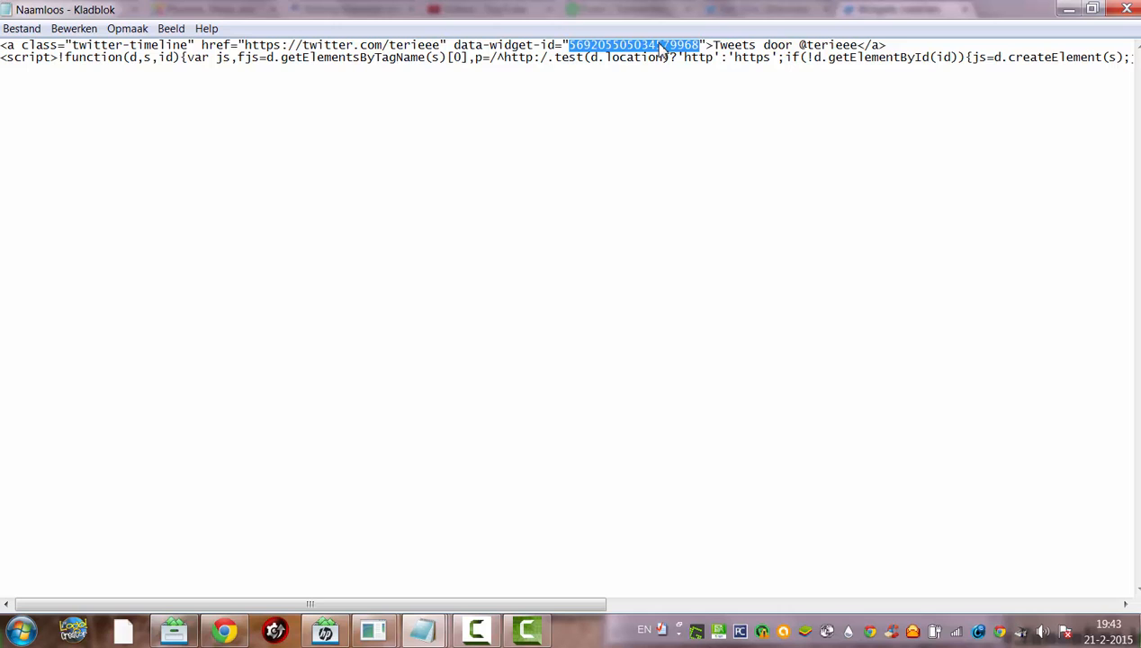
{"action": "left_click", "coordinate": [1069, 11]}
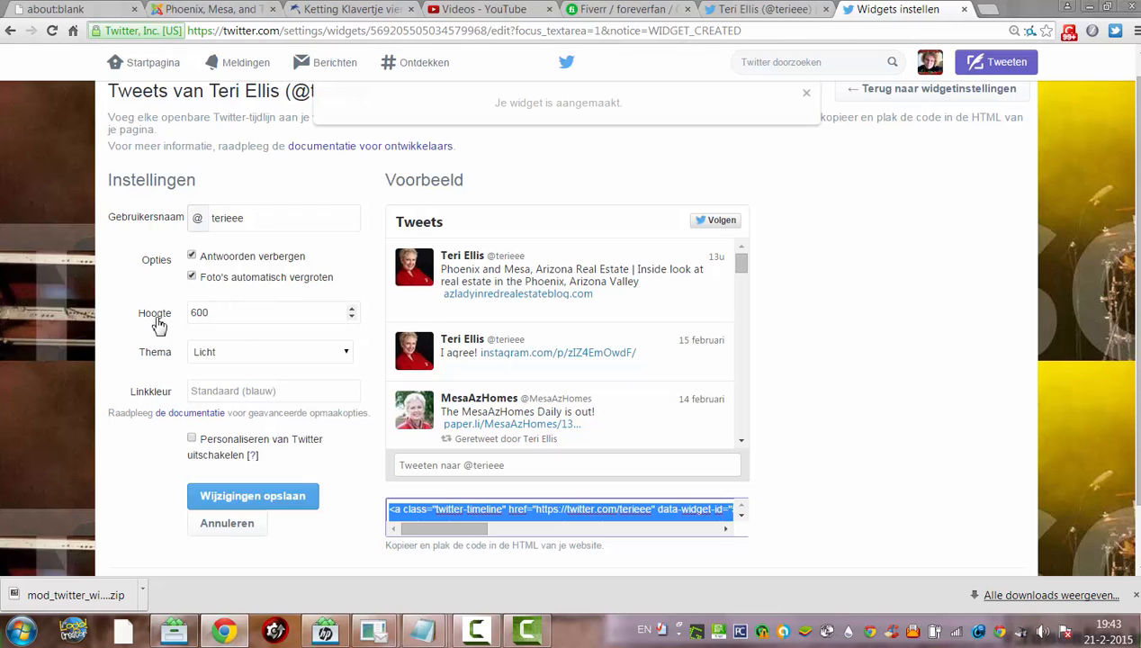
Keep the widget's light theme and default link colour, then switch to the Joomla admin tab.
{"action": "left_click", "coordinate": [206, 360]}
{"action": "left_click", "coordinate": [203, 358]}
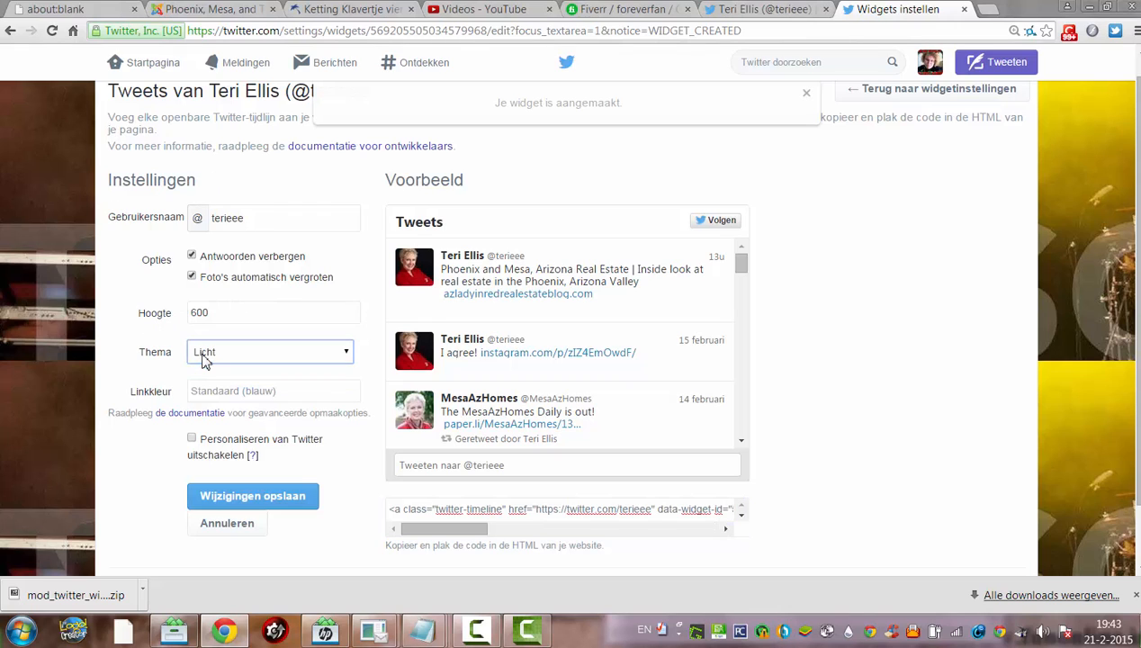
{"action": "left_click", "coordinate": [204, 358]}
{"action": "left_click", "coordinate": [236, 393]}
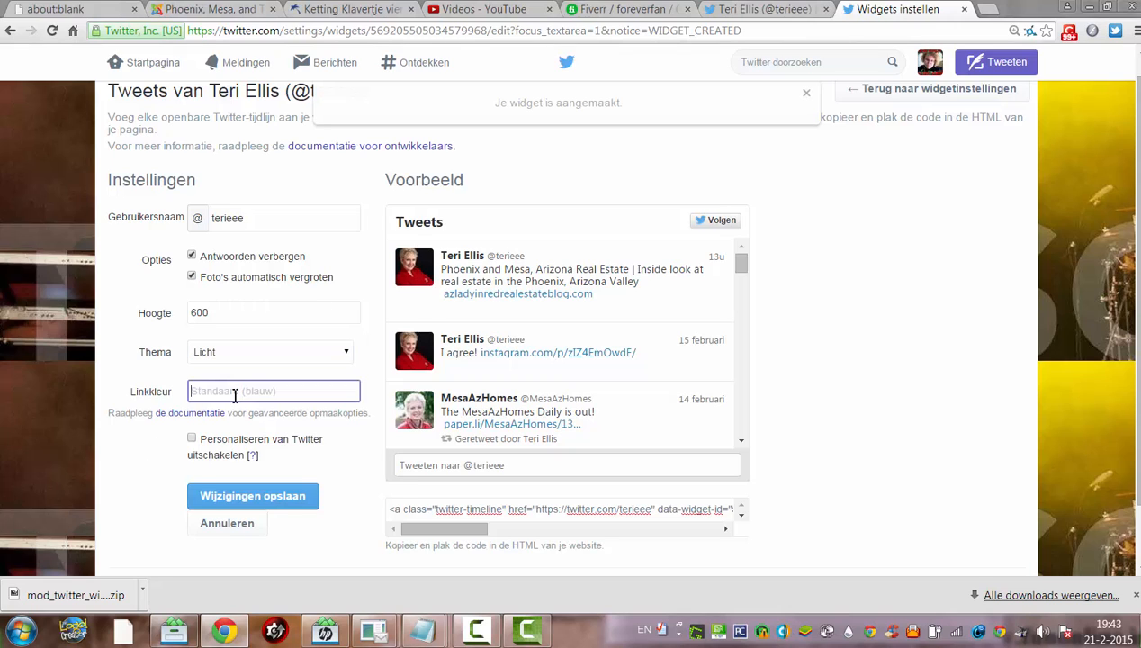
{"action": "left_click", "coordinate": [236, 394]}
{"action": "left_click", "coordinate": [245, 11]}
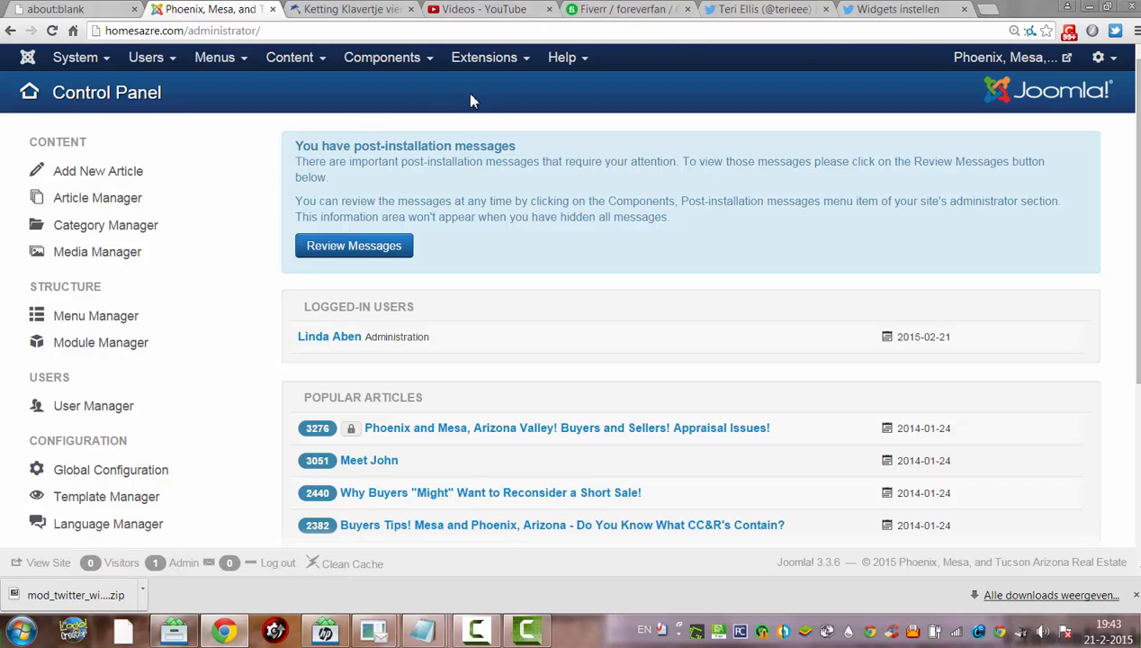
In Module Manager, search the module list for 'twitter'.
{"action": "left_click", "coordinate": [483, 56]}
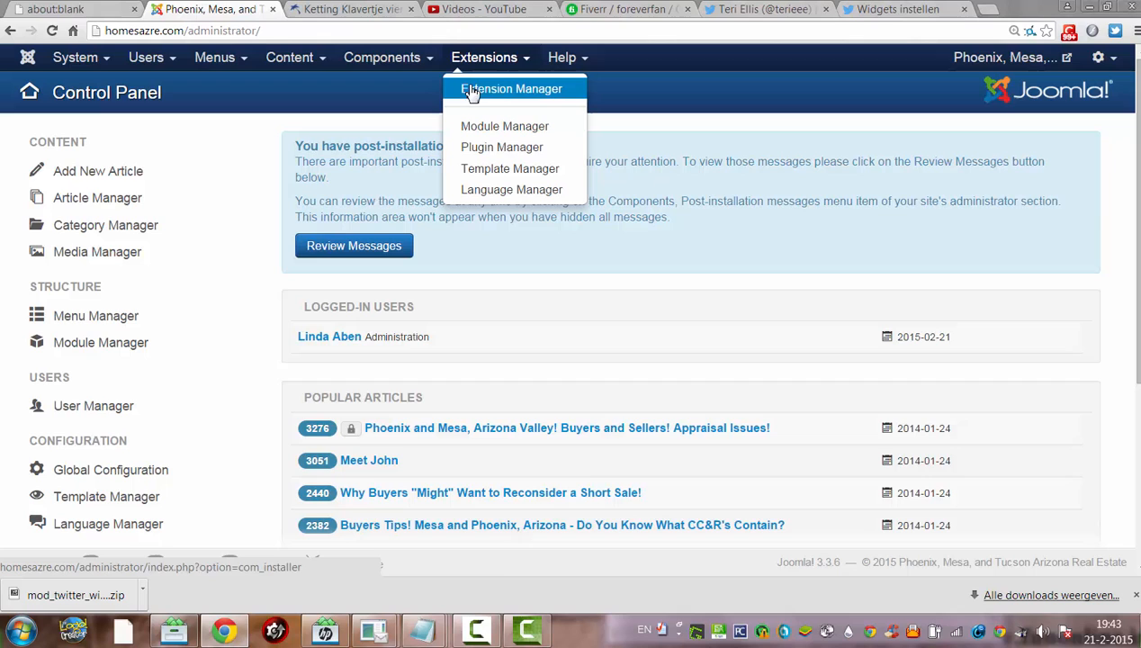
{"action": "left_click", "coordinate": [474, 135]}
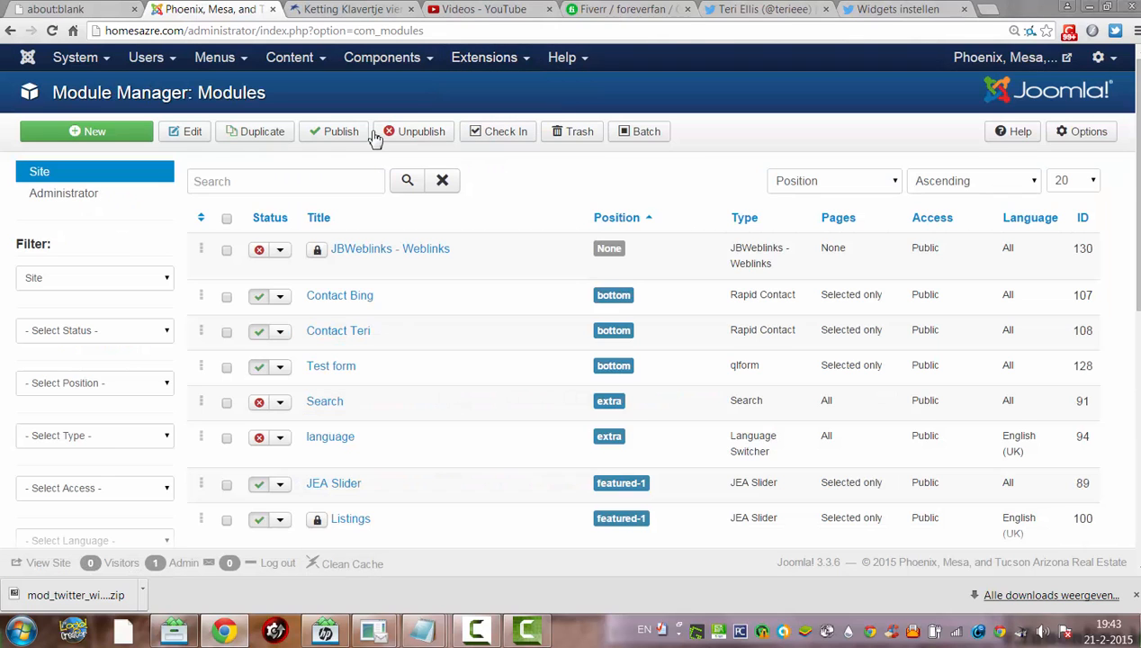
{"action": "left_click", "coordinate": [260, 182]}
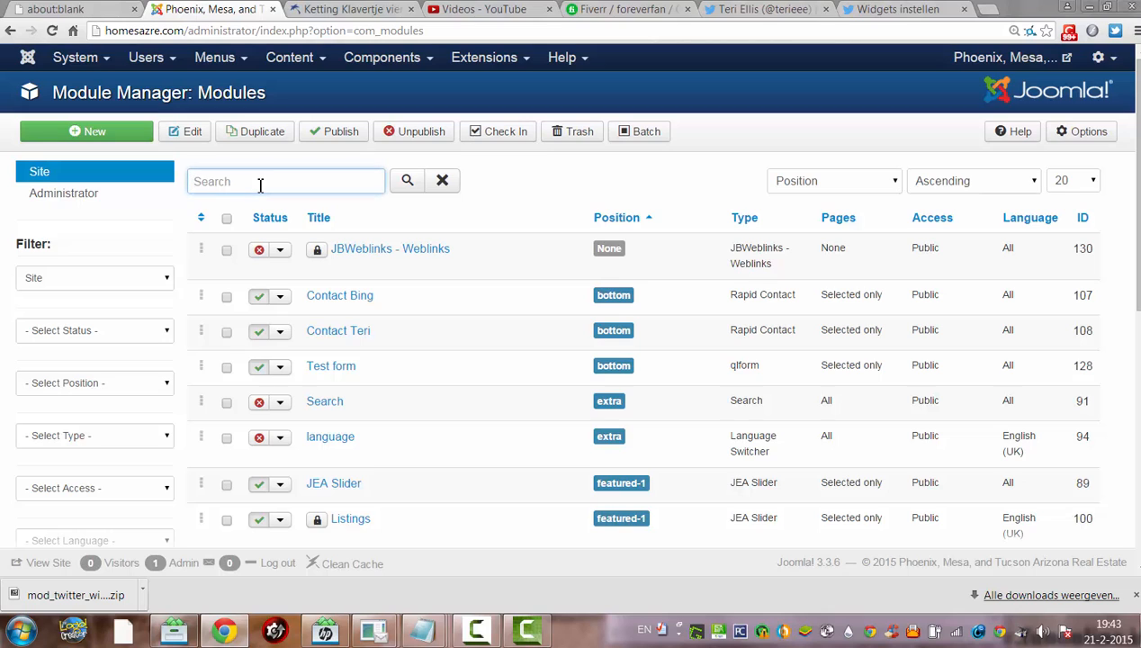
{"action": "type", "text": "twitter"}
{"action": "key", "text": "Return"}
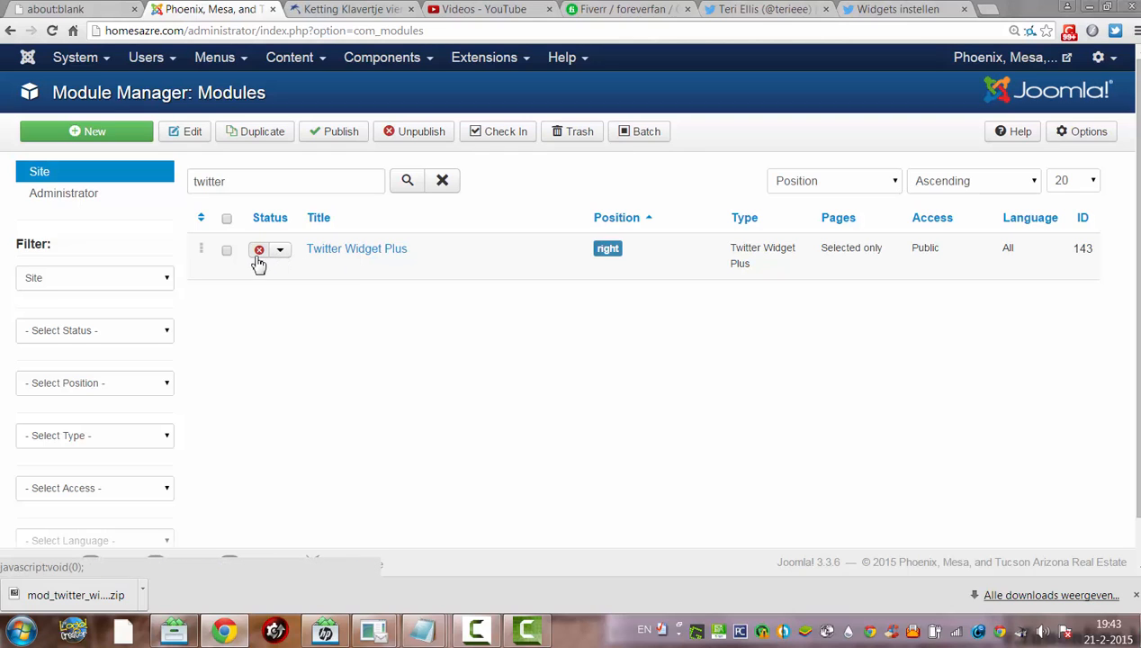
{"action": "left_click", "coordinate": [347, 257]}
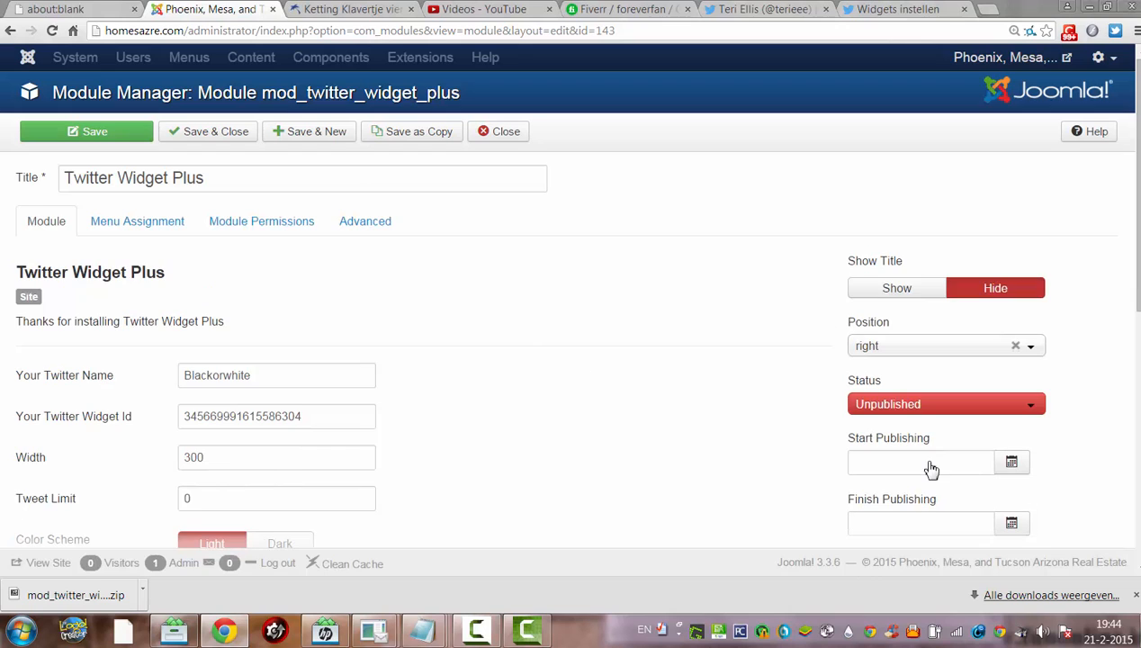
{"action": "scroll", "coordinate": [1130, 180], "scroll_direction": "down", "scroll_amount": 1}
{"action": "scroll", "coordinate": [573, 324], "scroll_direction": "down", "scroll_amount": 3}
{"action": "scroll", "coordinate": [574, 324], "scroll_direction": "down", "scroll_amount": 1}
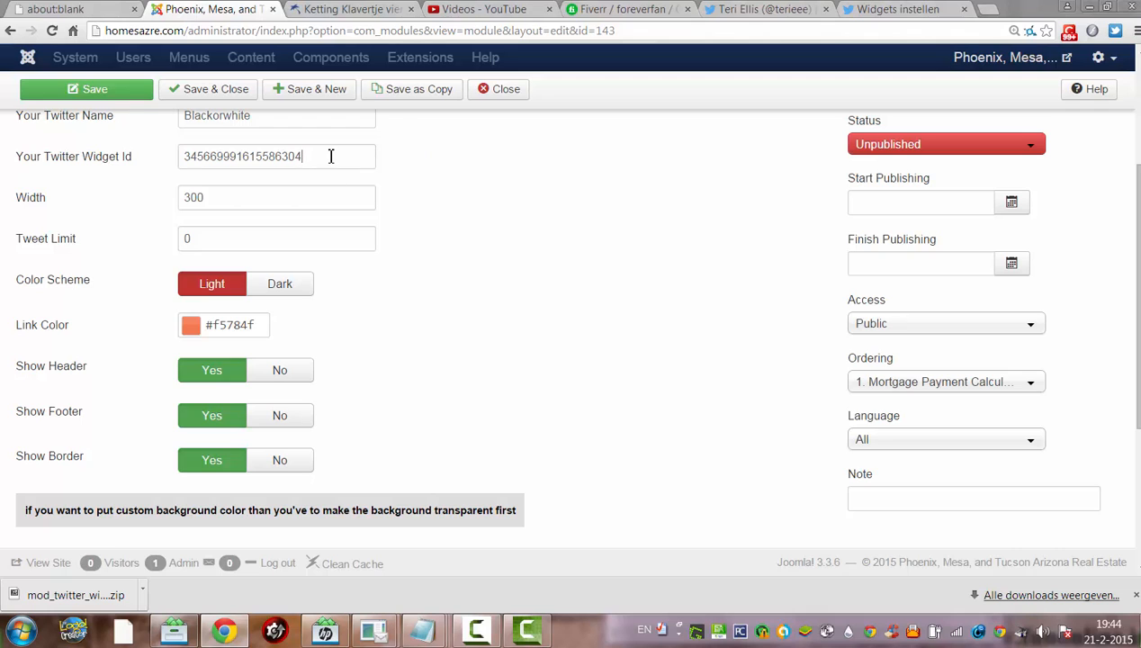
{"action": "left_click_drag", "start_coordinate": [330, 155], "coordinate": [135, 151]}
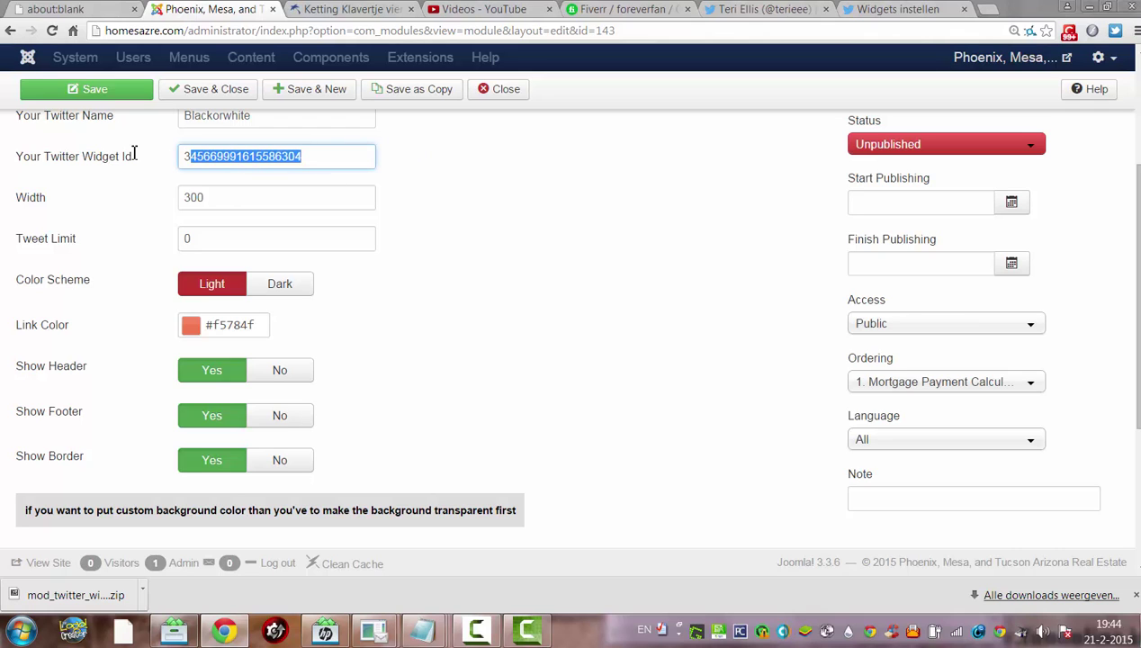
{"action": "left_click", "coordinate": [297, 159]}
{"action": "left_click_drag", "start_coordinate": [297, 160], "coordinate": [108, 171]}
{"action": "key", "text": "BackSpace"}
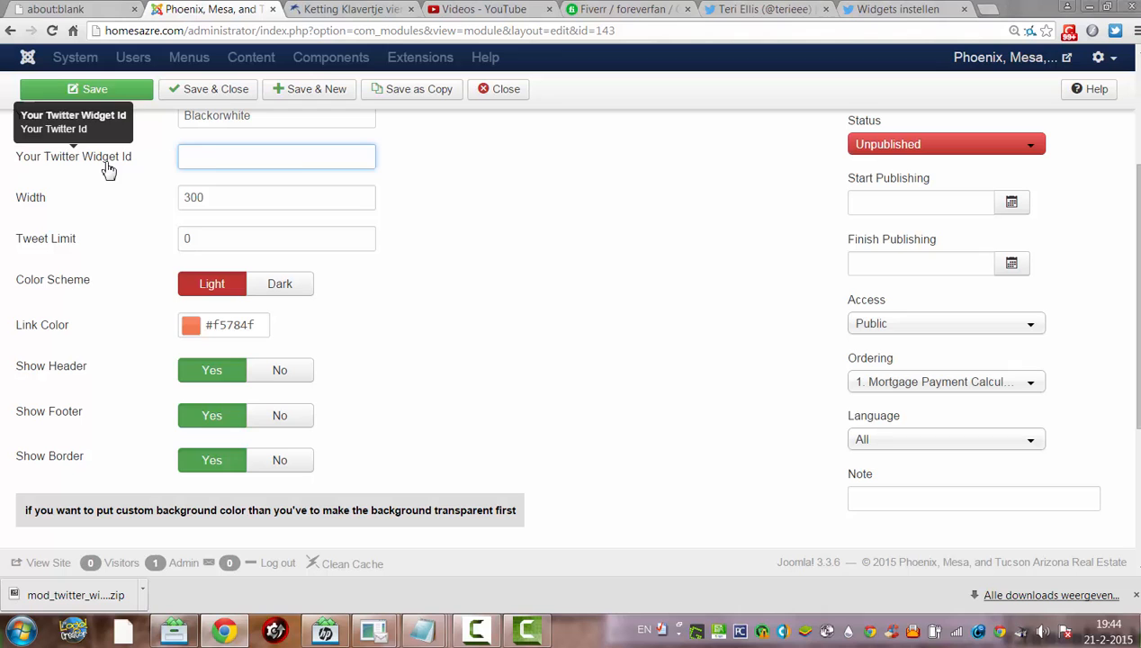
{"action": "key", "text": "ctrl+v"}
{"action": "left_click", "coordinate": [247, 200]}
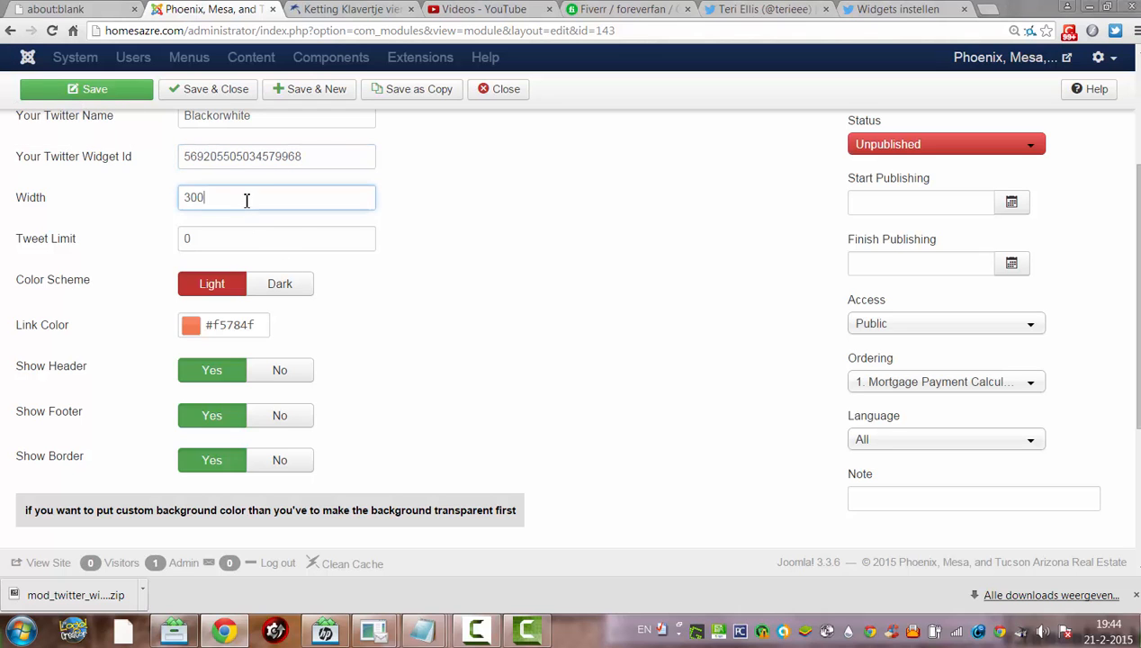
{"action": "scroll", "coordinate": [693, 280], "scroll_direction": "up", "scroll_amount": 3}
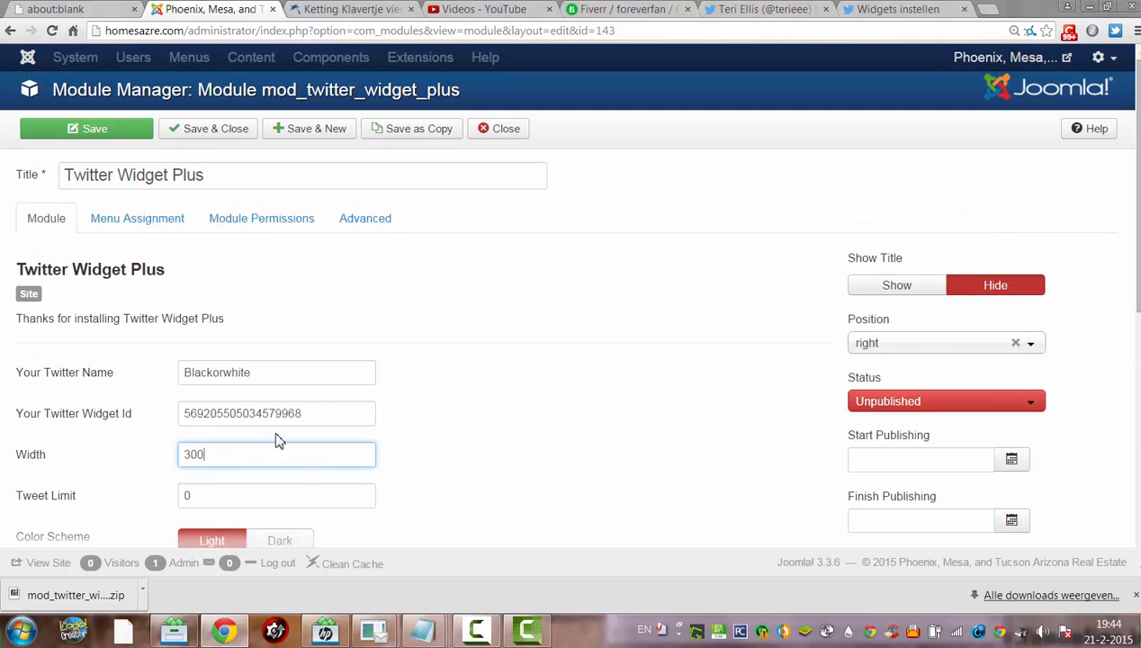
Replace the Twitter name Blackorwhite with the broker's name, set Status to Published and save.
{"action": "left_click_drag", "start_coordinate": [254, 374], "coordinate": [133, 389]}
{"action": "key", "text": "BackSpace"}
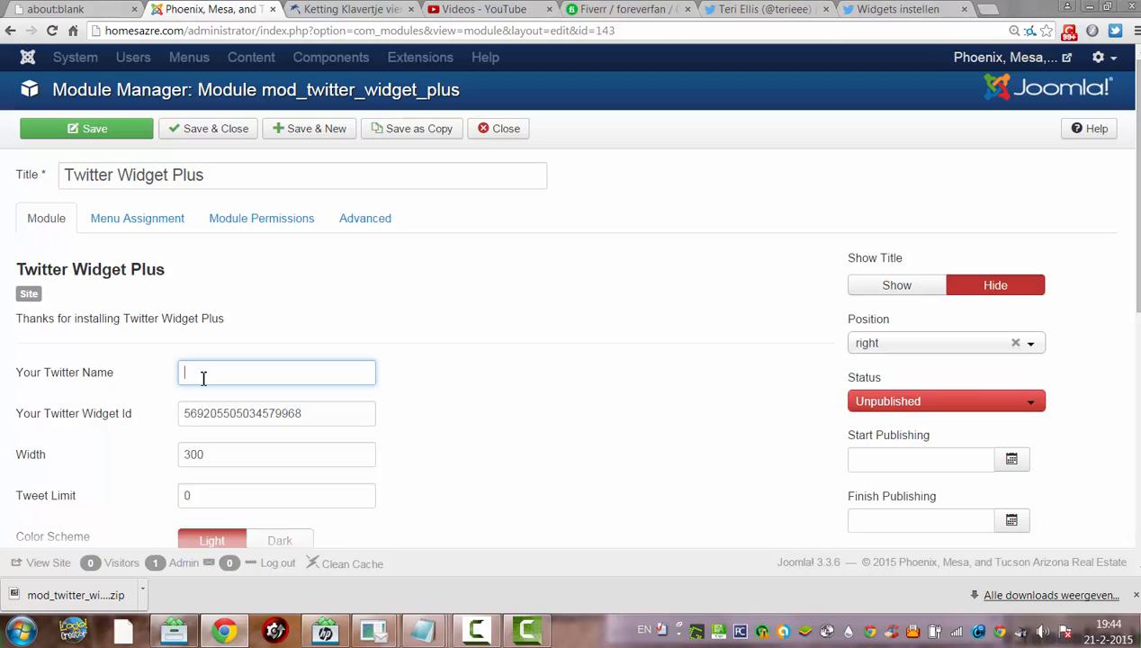
{"action": "type", "text": "Teri Ellis"}
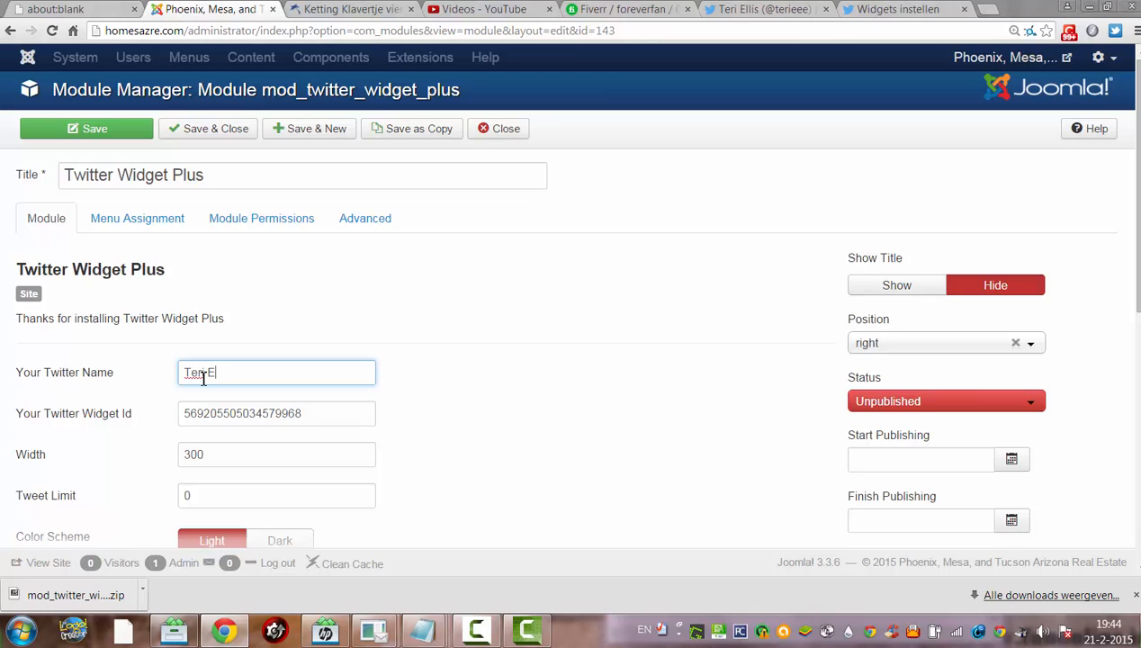
{"action": "left_click", "coordinate": [860, 402]}
{"action": "left_click", "coordinate": [868, 422]}
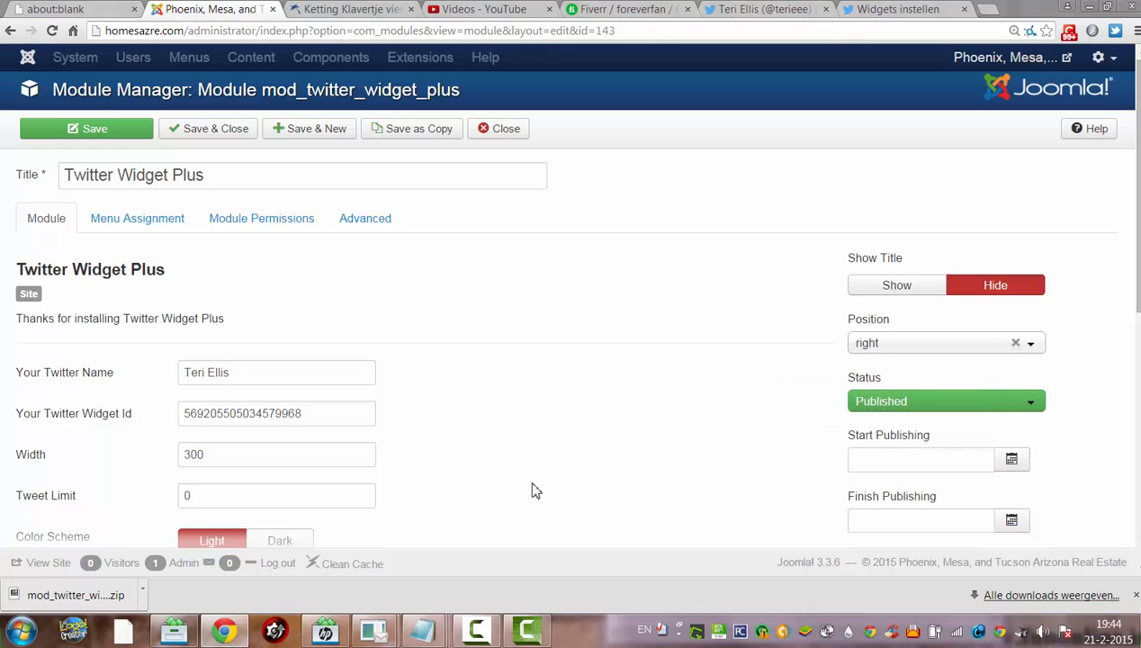
{"action": "left_click", "coordinate": [117, 132]}
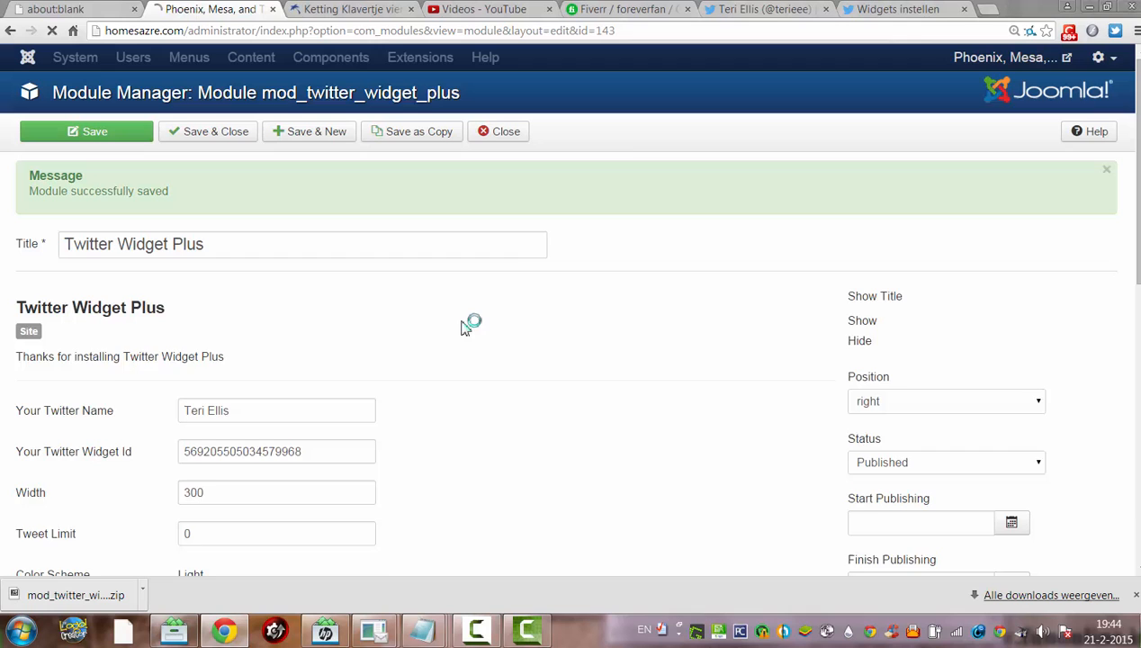
In the Twitter tab, navigate to the homesazre.com website home page.
{"action": "left_click", "coordinate": [954, 10]}
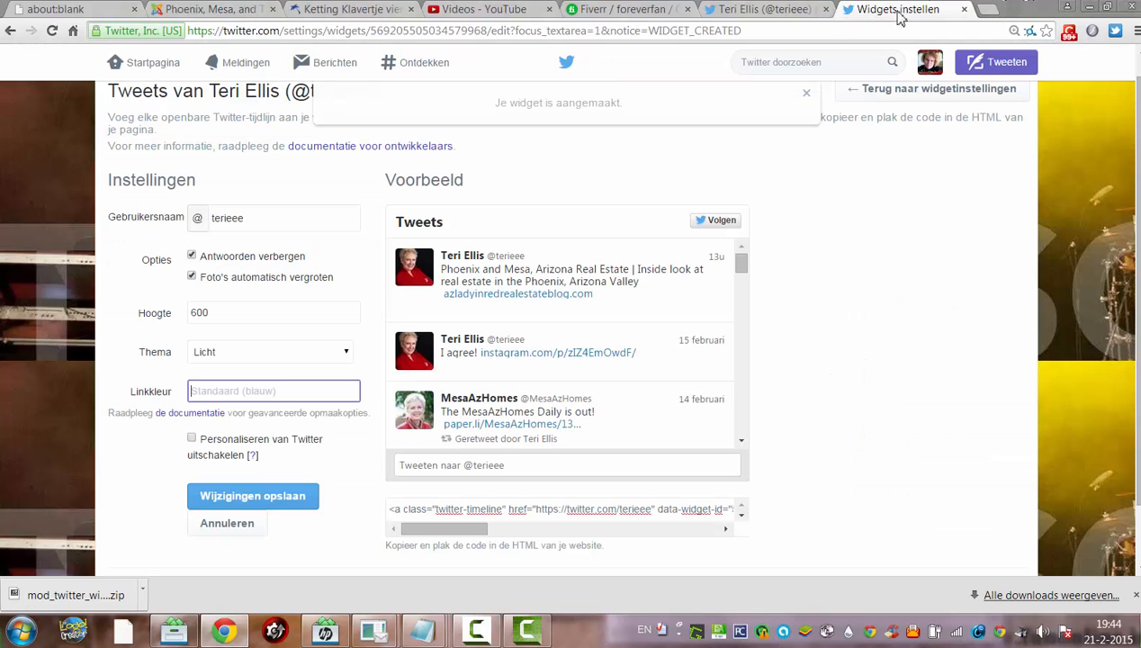
{"action": "left_click", "coordinate": [818, 30]}
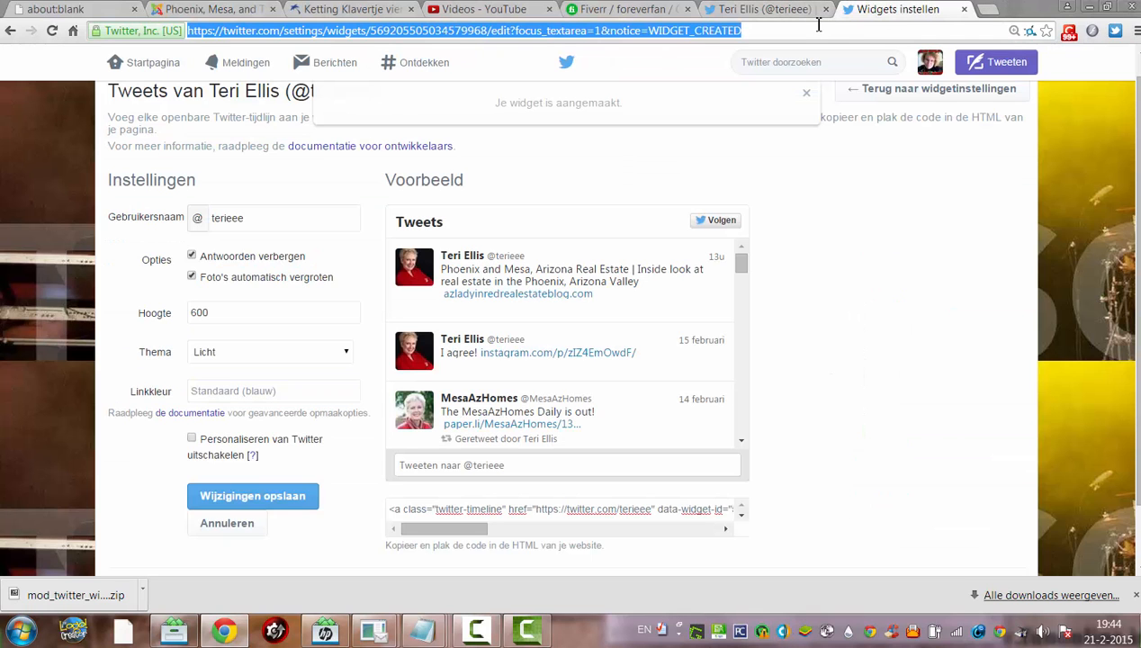
{"action": "type", "text": "home"}
{"action": "key", "text": "Return"}
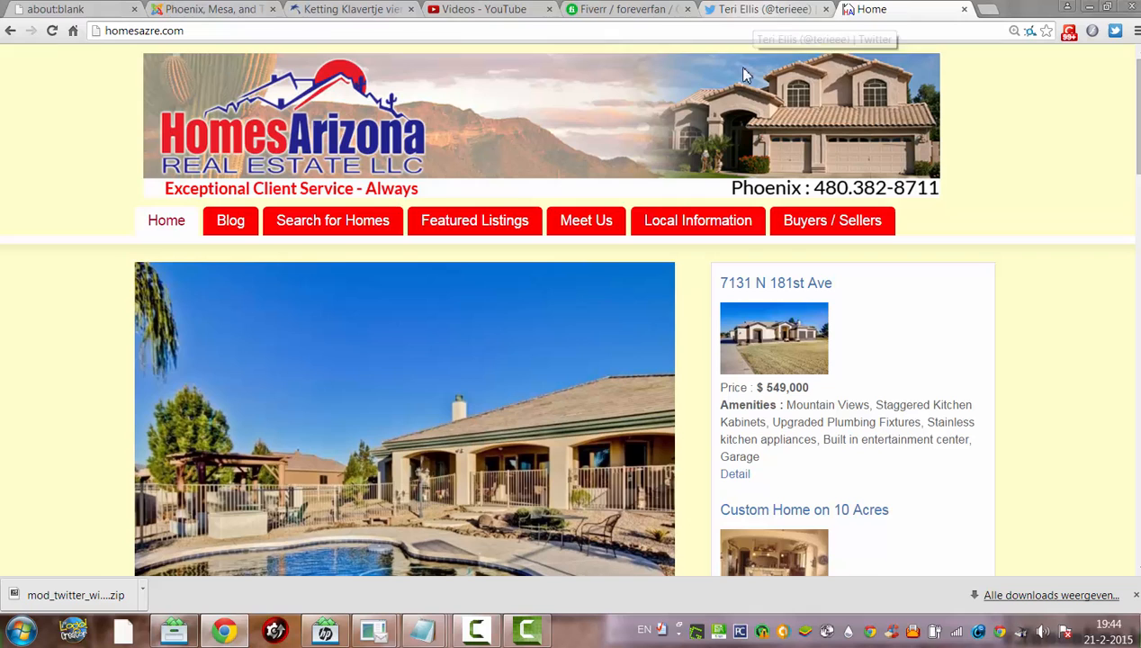
Open the Meet Teri page under Meet Us to check the Tweets sidebar.
{"action": "left_click", "coordinate": [612, 222]}
{"action": "mouse_move", "coordinate": [585, 221]}
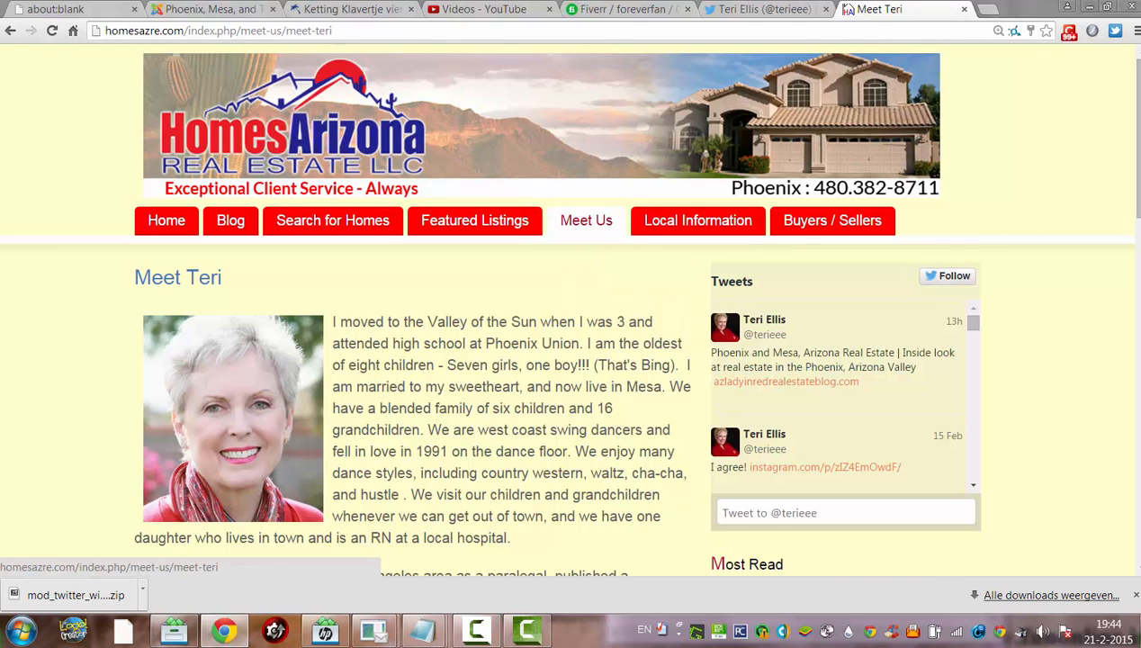
{"action": "scroll", "coordinate": [1102, 222], "scroll_direction": "down", "scroll_amount": 2}
{"action": "scroll", "coordinate": [805, 484], "scroll_direction": "up", "scroll_amount": 2}
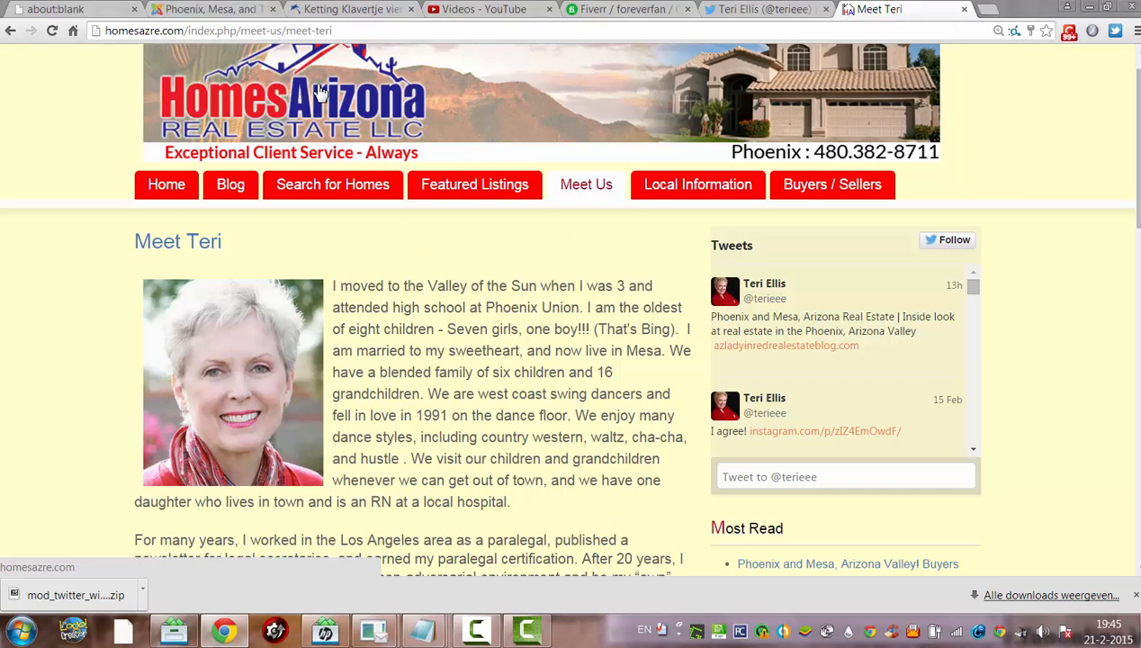
In Menu Assignment, add the Meet Us page to the module's pages and save.
{"action": "left_click", "coordinate": [231, 7]}
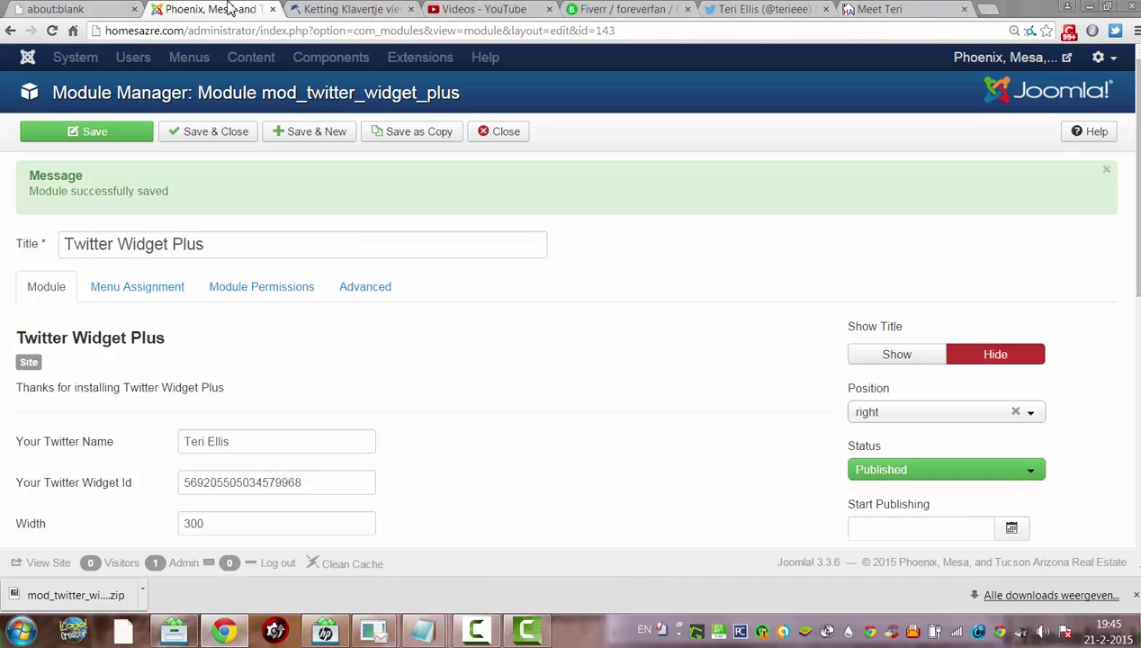
{"action": "left_click", "coordinate": [147, 289]}
{"action": "scroll", "coordinate": [193, 258], "scroll_direction": "down", "scroll_amount": 3}
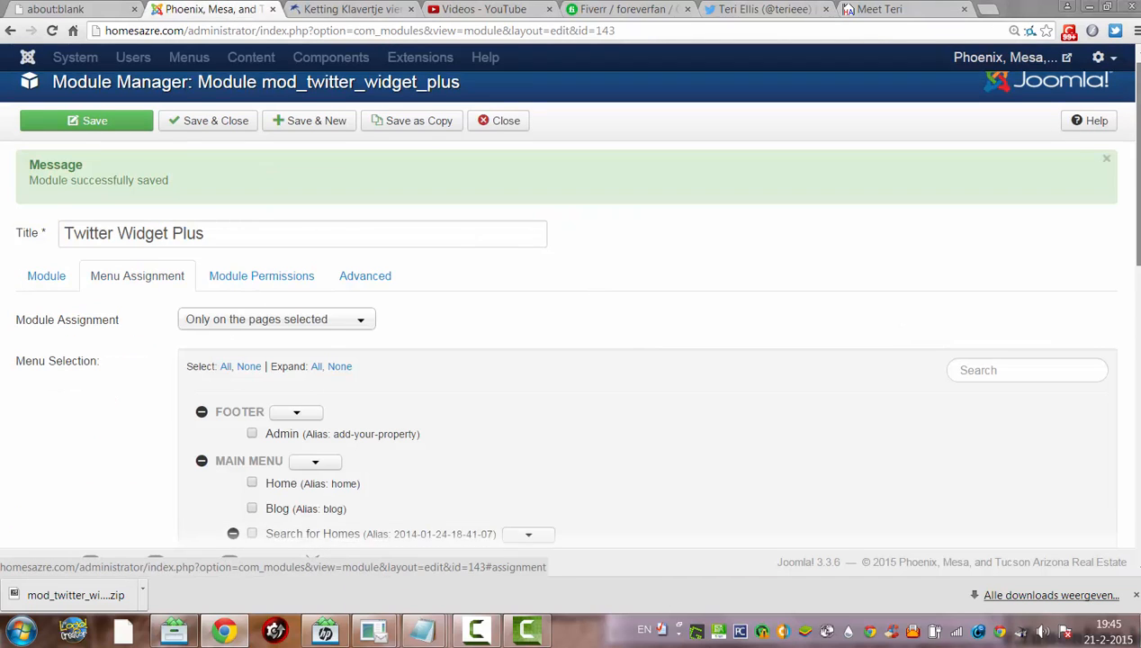
{"action": "scroll", "coordinate": [661, 322], "scroll_direction": "down", "scroll_amount": 1}
{"action": "scroll", "coordinate": [661, 322], "scroll_direction": "down", "scroll_amount": 2}
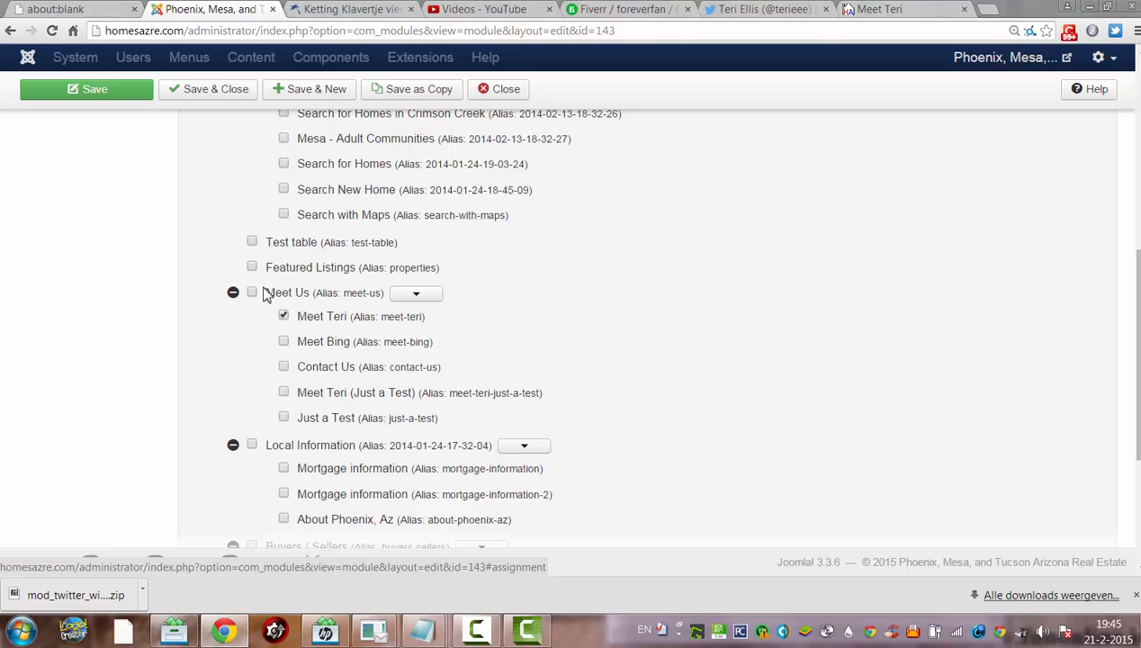
{"action": "left_click", "coordinate": [252, 293]}
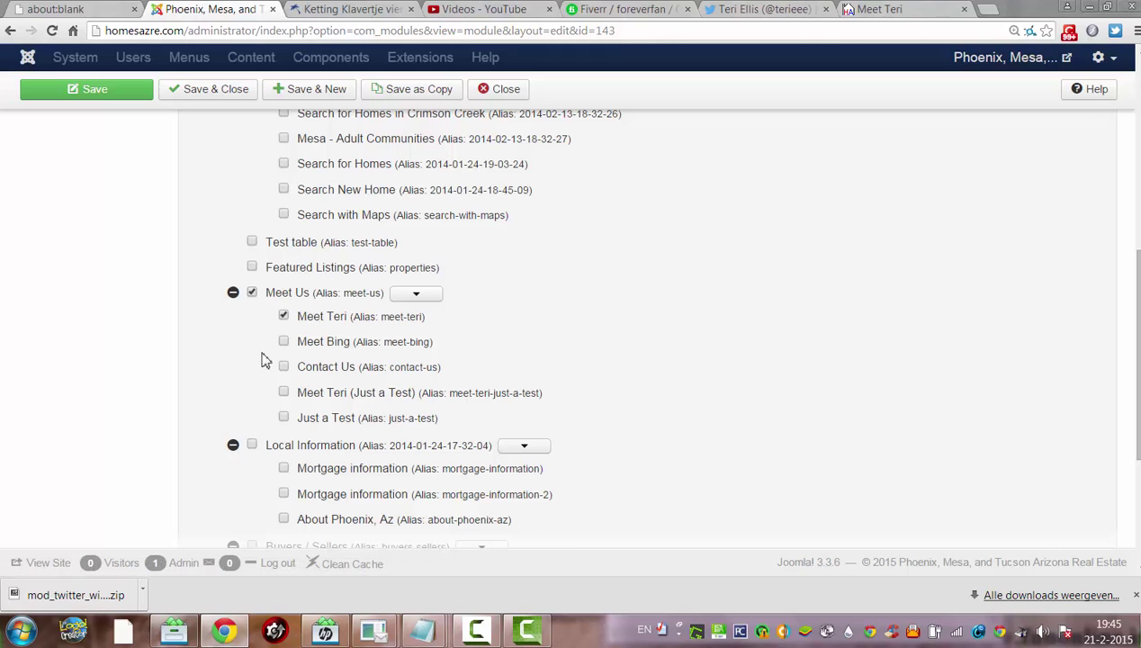
{"action": "left_click", "coordinate": [97, 100]}
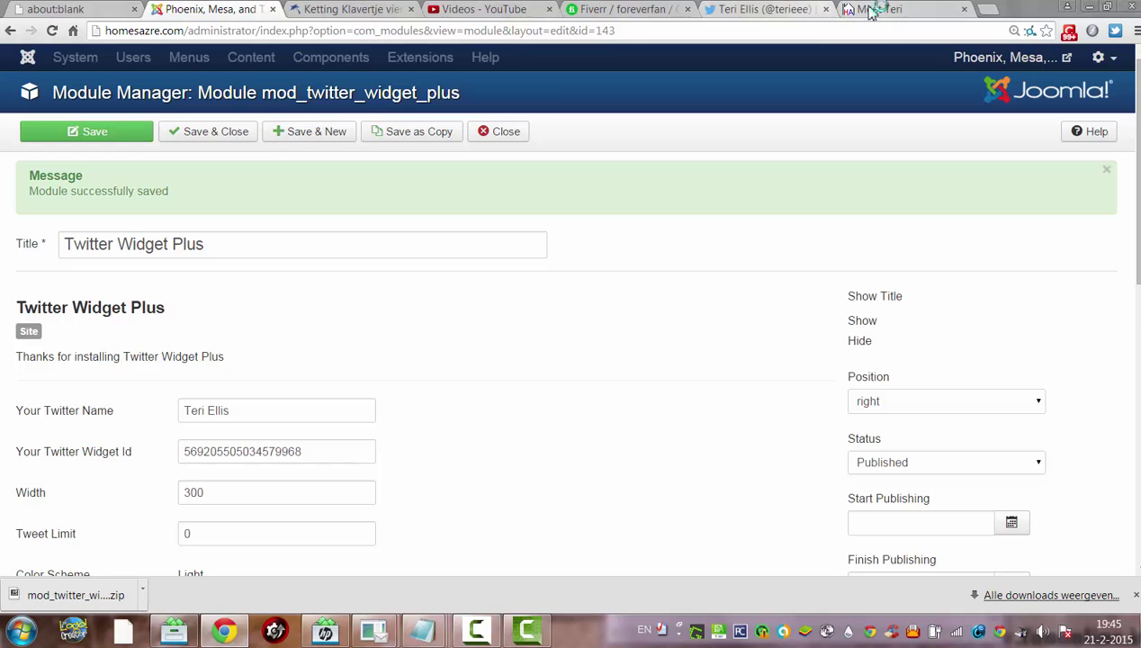
Check the Meet Us page, then clean the site cache in Joomla.
{"action": "left_click", "coordinate": [871, 11]}
{"action": "mouse_move", "coordinate": [586, 184]}
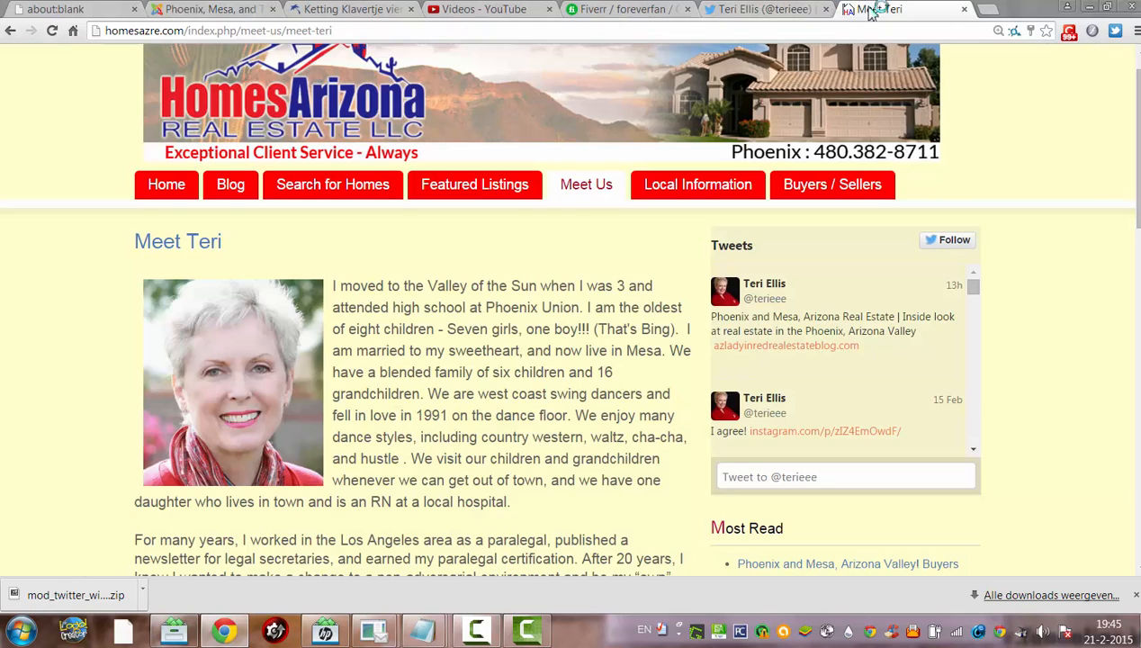
{"action": "left_click", "coordinate": [583, 189]}
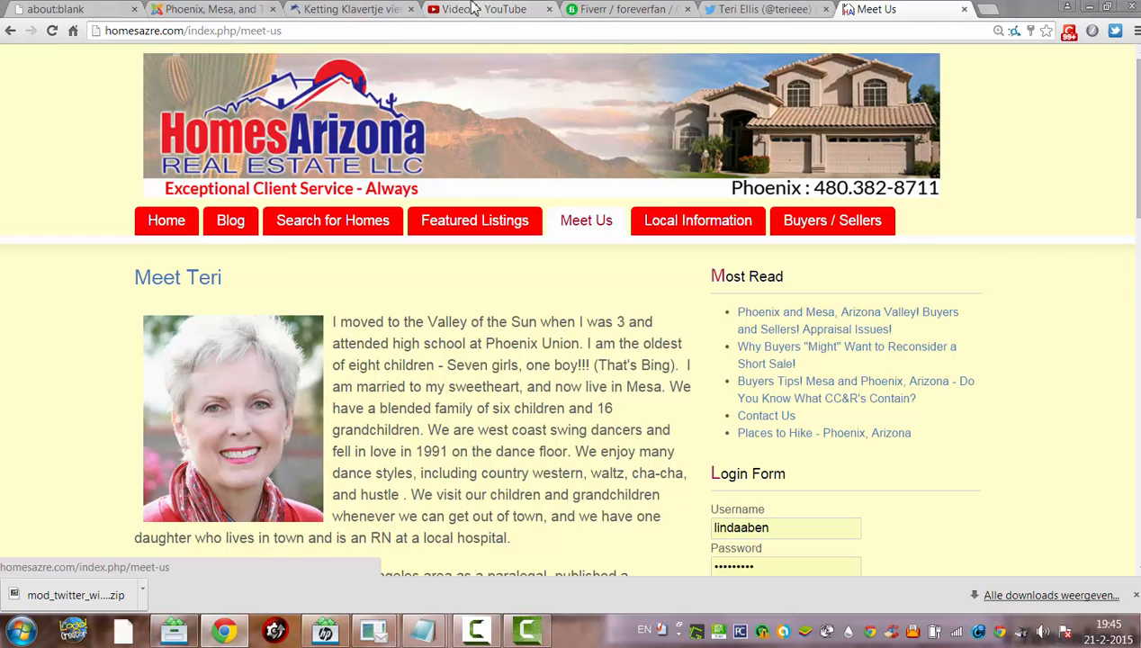
{"action": "left_click", "coordinate": [179, 11]}
{"action": "left_click", "coordinate": [361, 568]}
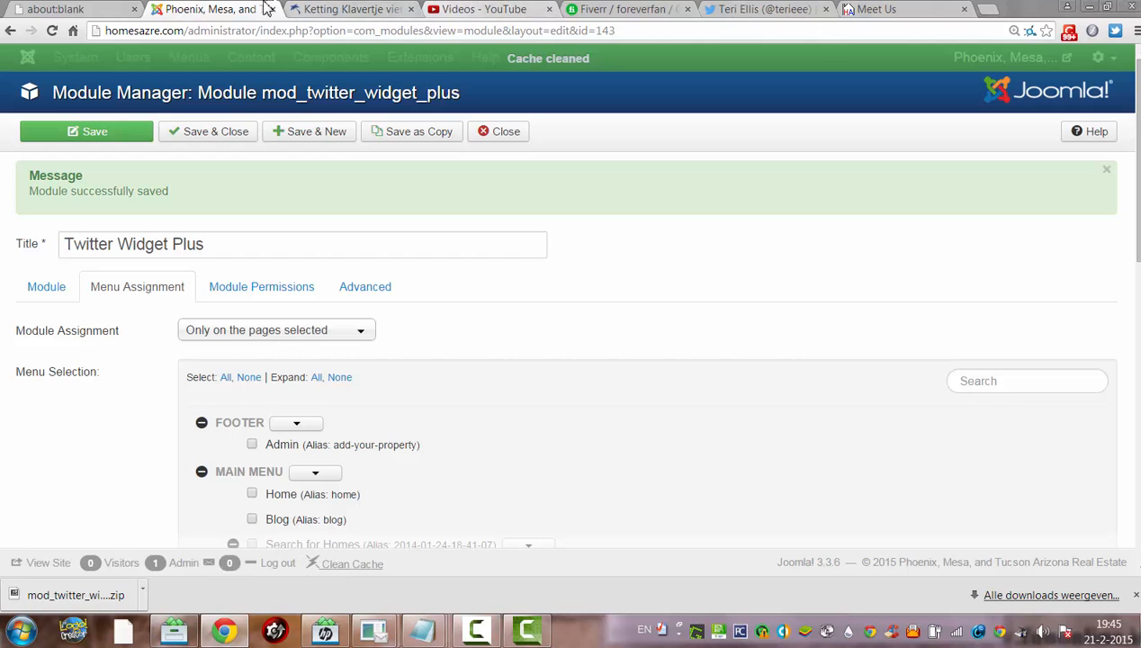
Reload the Meet Us page so the tweets feed appears in the sidebar.
{"action": "left_click", "coordinate": [868, 9]}
{"action": "left_click", "coordinate": [858, 30]}
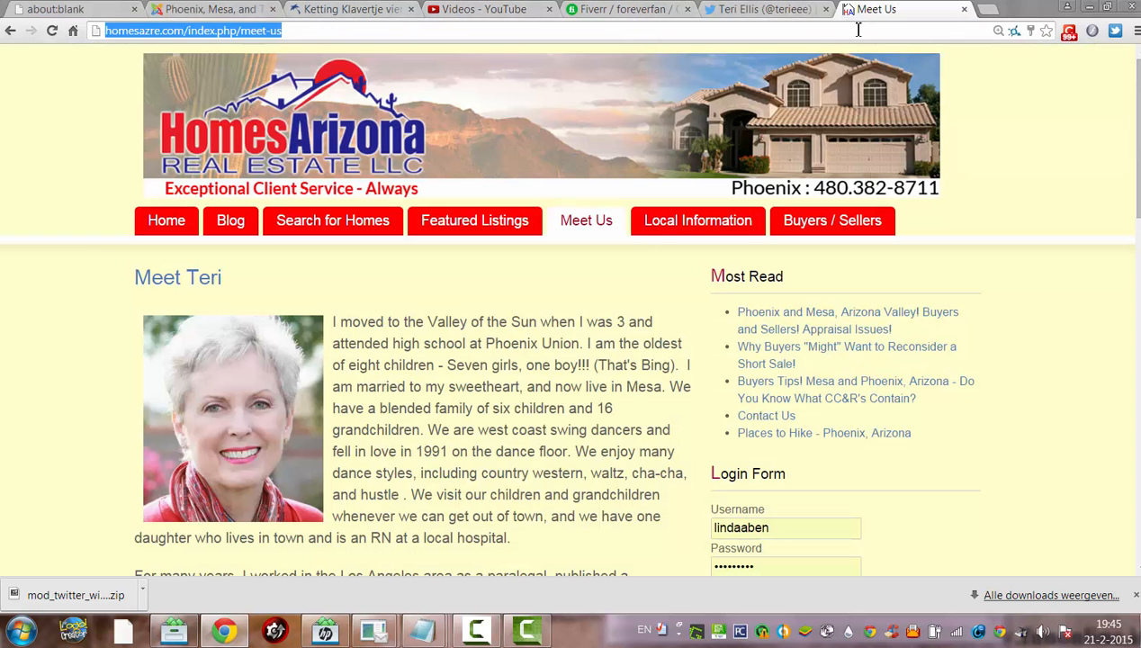
{"action": "key", "text": "Return"}
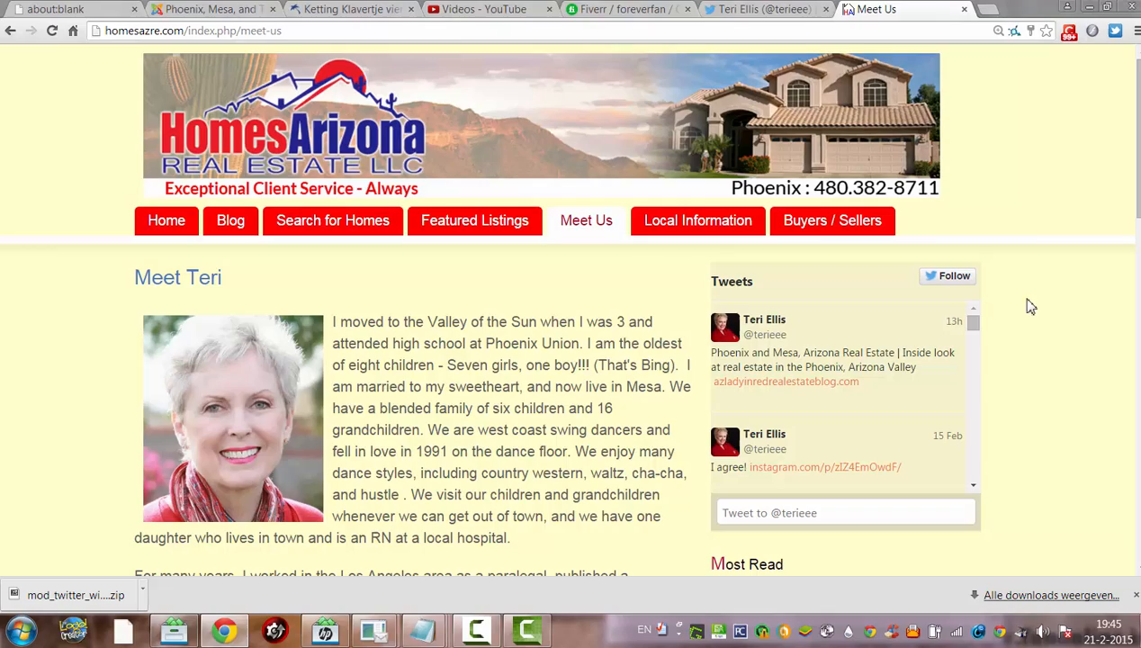
{"action": "scroll", "coordinate": [570, 306], "scroll_direction": "down", "scroll_amount": 2}
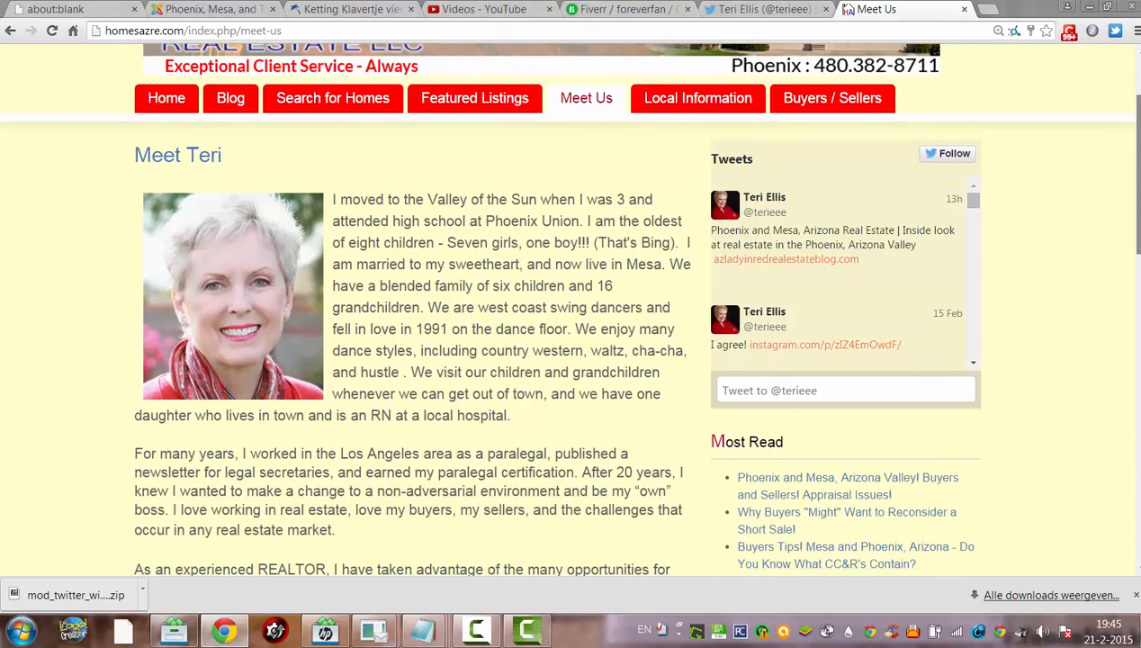
{"action": "scroll", "coordinate": [571, 306], "scroll_direction": "down", "scroll_amount": 3}
{"action": "scroll", "coordinate": [571, 306], "scroll_direction": "down", "scroll_amount": 2}
{"action": "scroll", "coordinate": [571, 306], "scroll_direction": "up", "scroll_amount": 6}
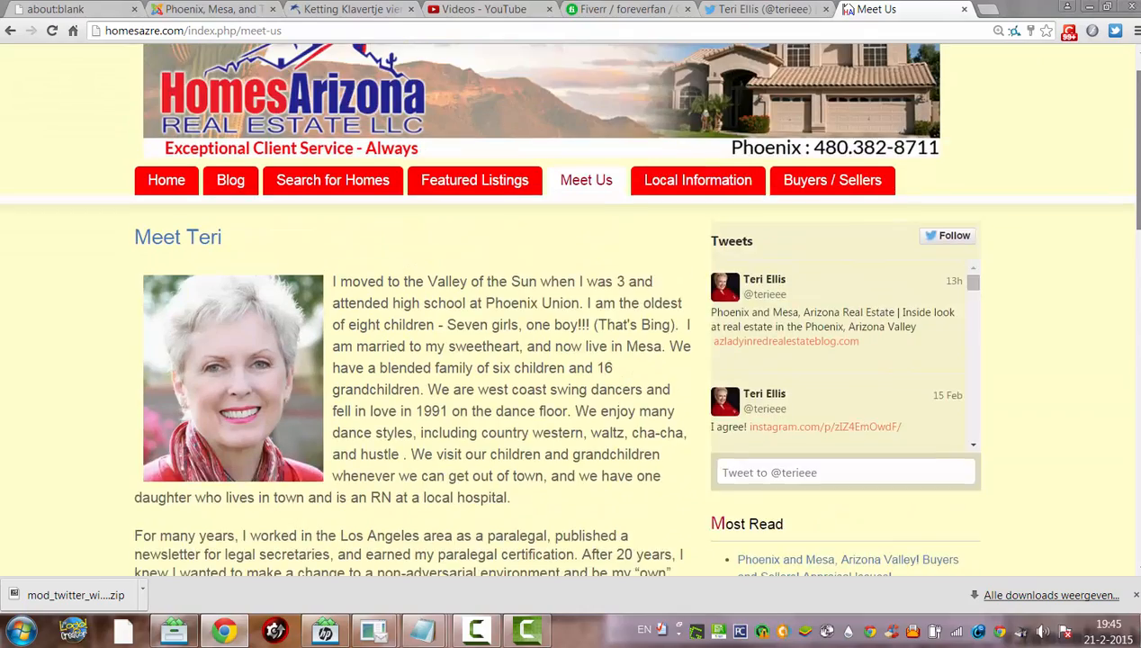
{"action": "scroll", "coordinate": [571, 306], "scroll_direction": "up", "scroll_amount": 1}
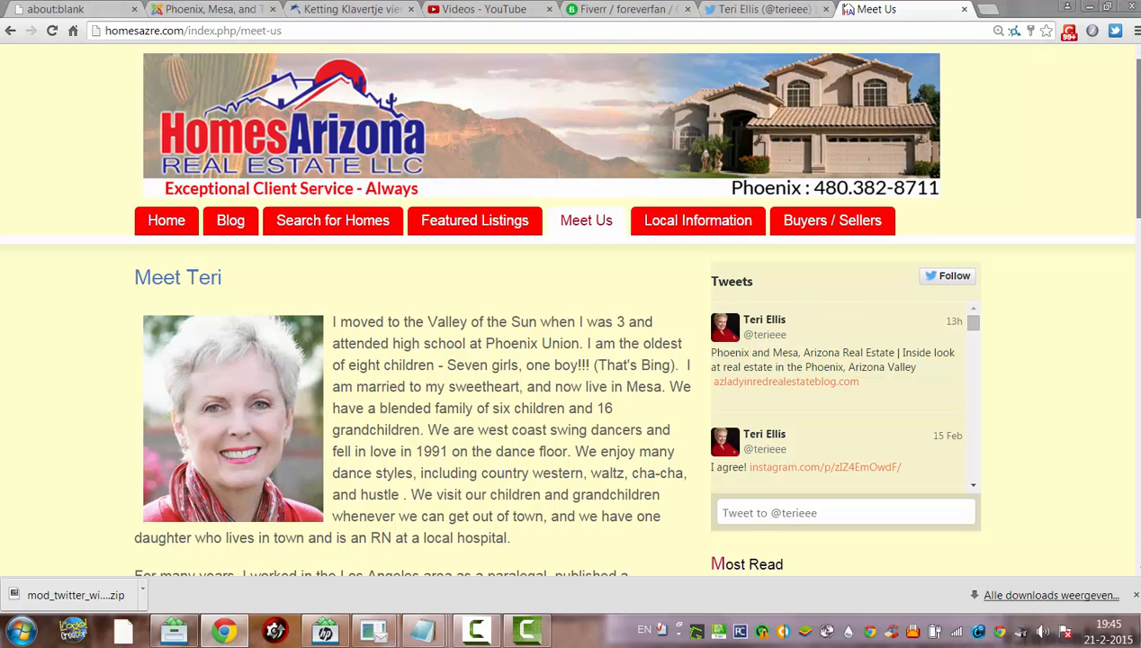
{"action": "scroll", "coordinate": [571, 306], "scroll_direction": "down", "scroll_amount": 1}
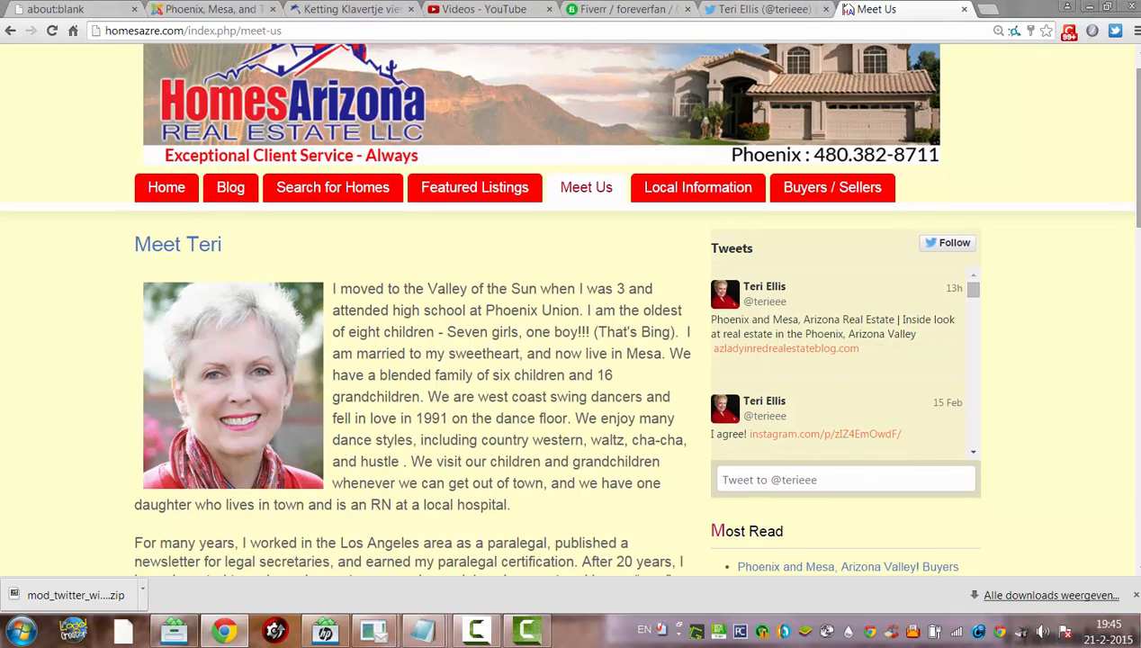